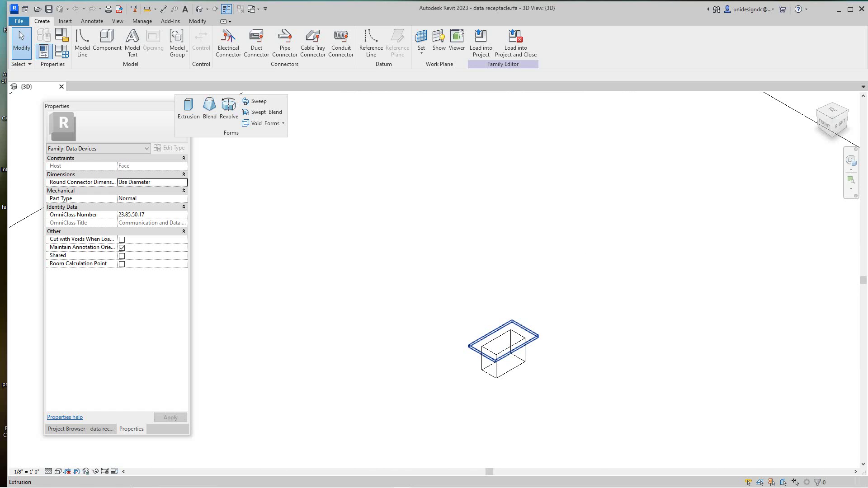
{"action": "scroll", "coordinate": [505, 362], "scroll_direction": "up", "scroll_amount": 5}
{"action": "middle_click_drag", "start_coordinate": [482, 340], "coordinate": [449, 343]}
{"action": "scroll", "coordinate": [408, 326], "scroll_direction": "up", "scroll_amount": 2}
{"action": "scroll", "coordinate": [408, 327], "scroll_direction": "down", "scroll_amount": 2}
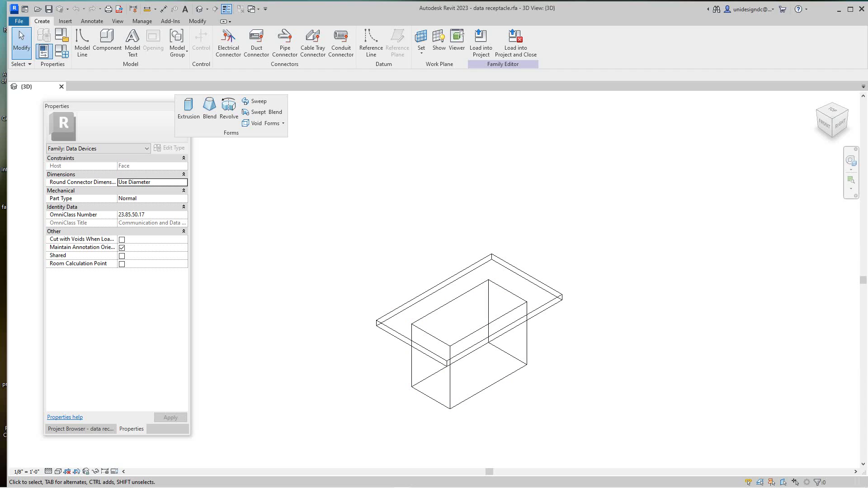
- Create a new family from the Generic Annotation.rft template in the English-Imperial Annotations folder
{"action": "left_click", "coordinate": [19, 21]}
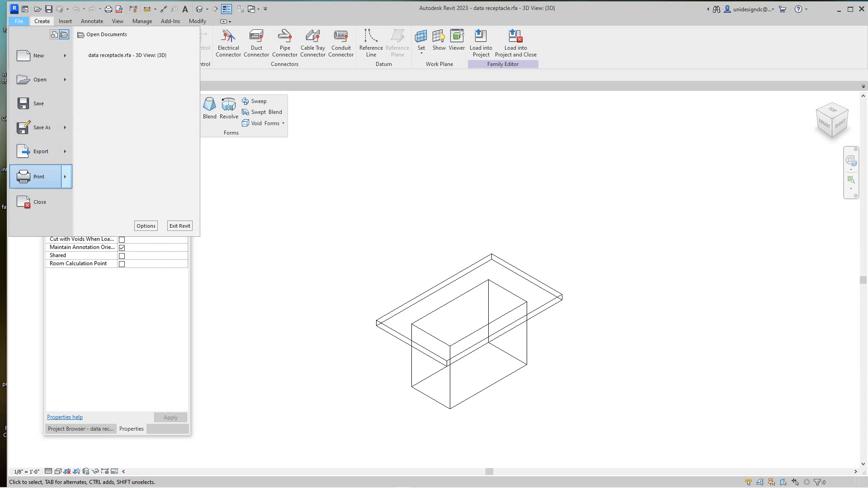
{"action": "mouse_move", "coordinate": [41, 55]}
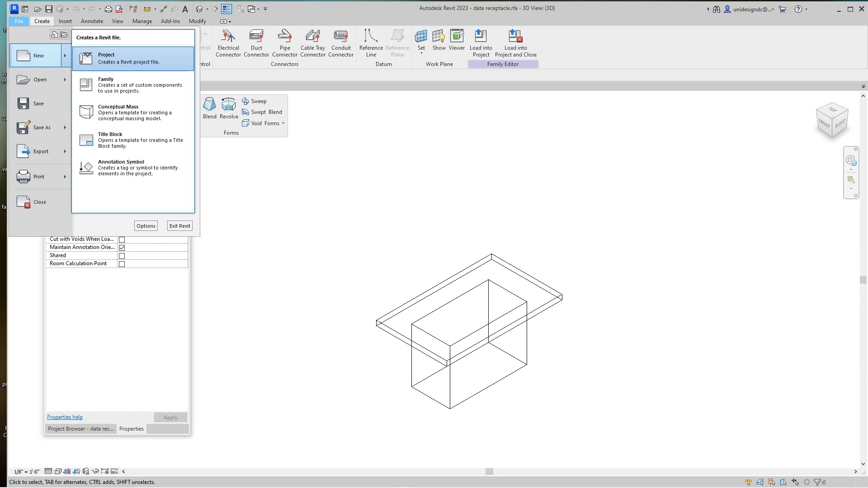
{"action": "left_click", "coordinate": [122, 85]}
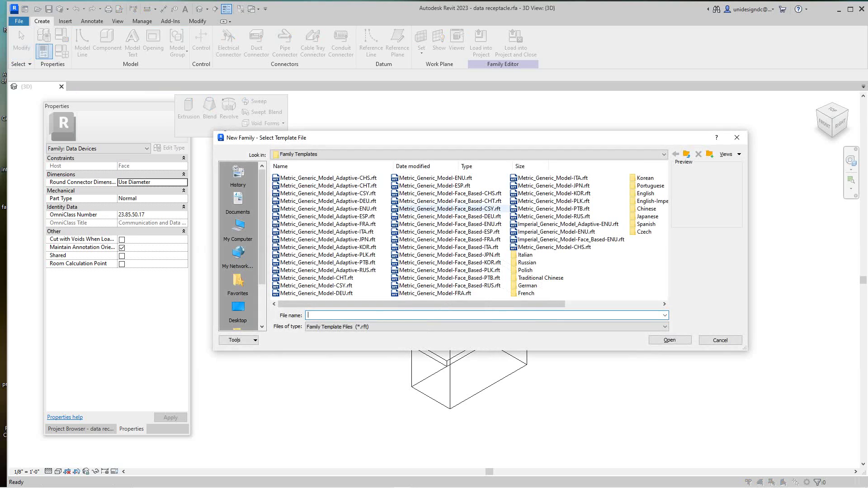
{"action": "left_click_drag", "start_coordinate": [420, 304], "coordinate": [518, 304]}
{"action": "left_click", "coordinate": [537, 201]}
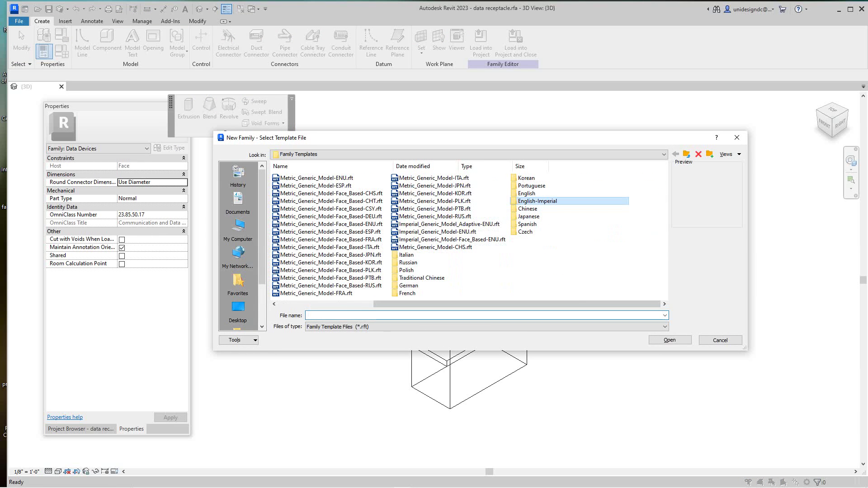
{"action": "double_click", "coordinate": [537, 201]}
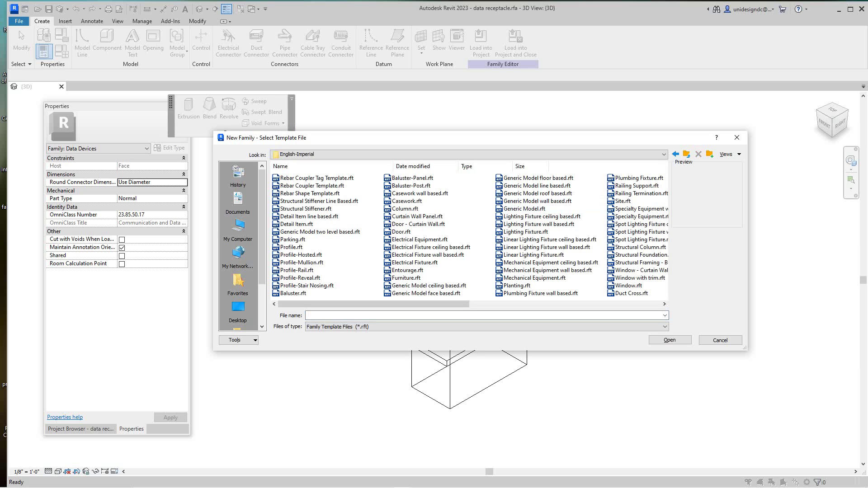
{"action": "mouse_move", "coordinate": [442, 304]}
{"action": "left_mouse_down"}
{"action": "mouse_move", "coordinate": [619, 304]}
{"action": "mouse_move", "coordinate": [443, 305]}
{"action": "left_mouse_up"}
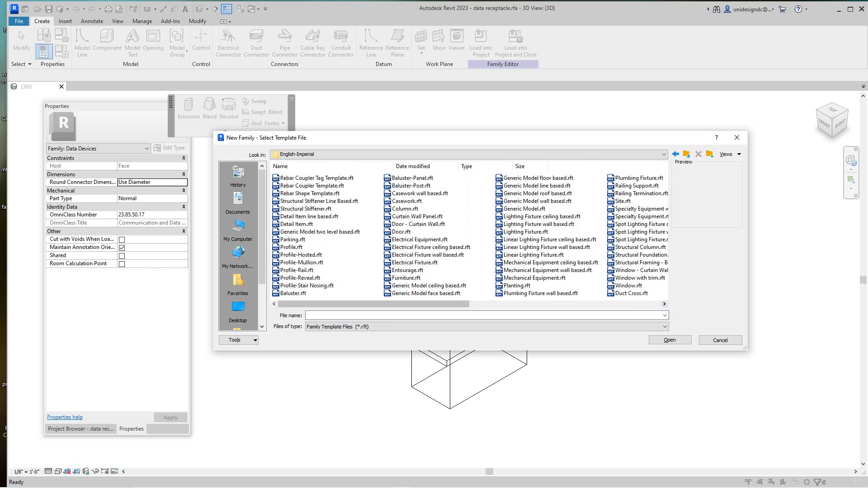
{"action": "left_click", "coordinate": [664, 304]}
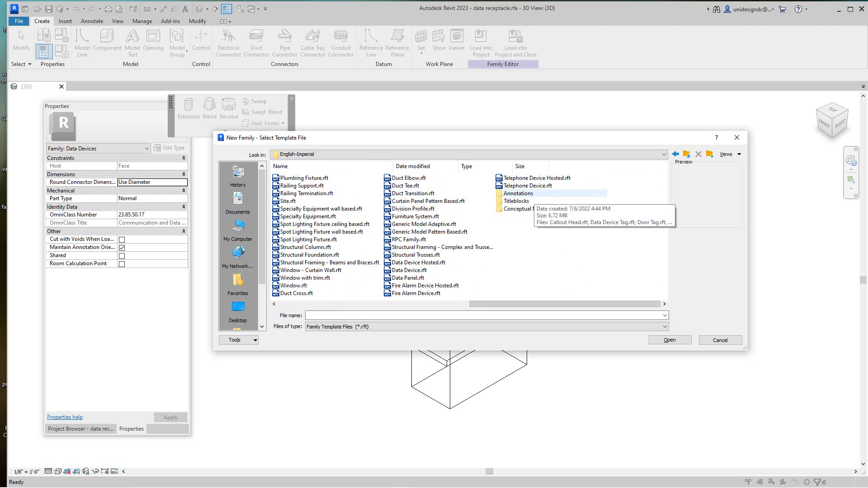
{"action": "double_click", "coordinate": [518, 194]}
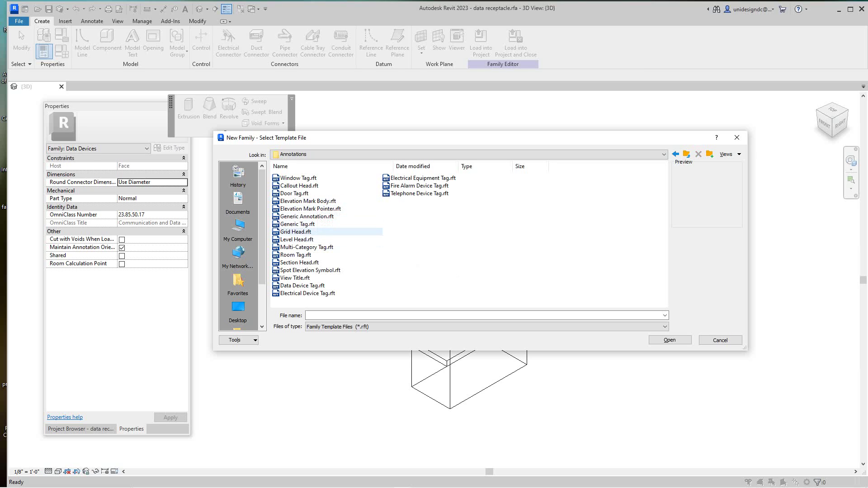
{"action": "left_click", "coordinate": [311, 217]}
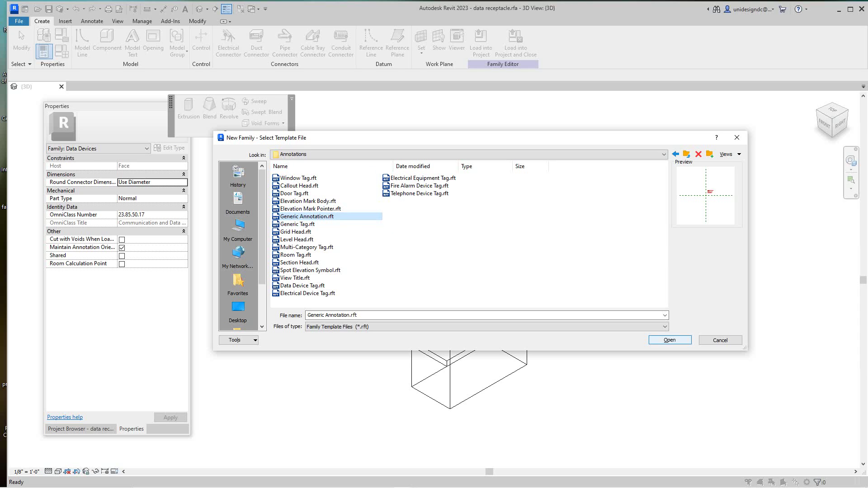
{"action": "left_click", "coordinate": [670, 340]}
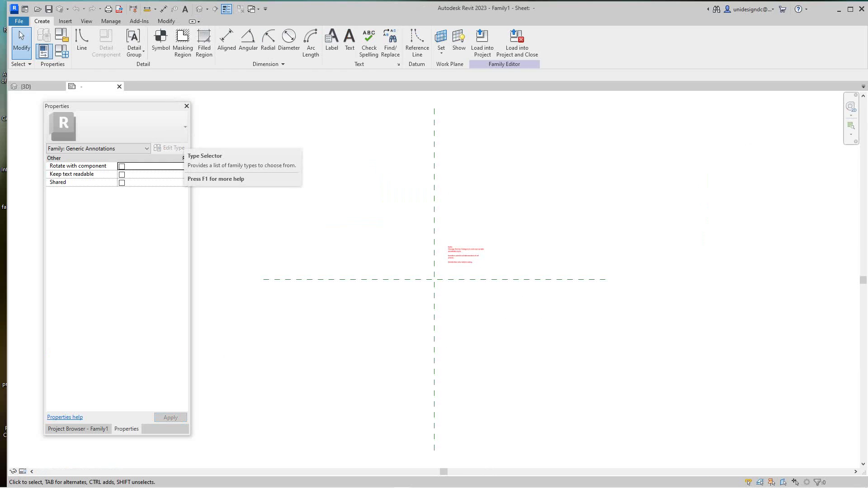
- Delete the red instruction note beside the intersection of the reference planes
{"action": "scroll", "coordinate": [449, 256], "scroll_direction": "up", "scroll_amount": 8}
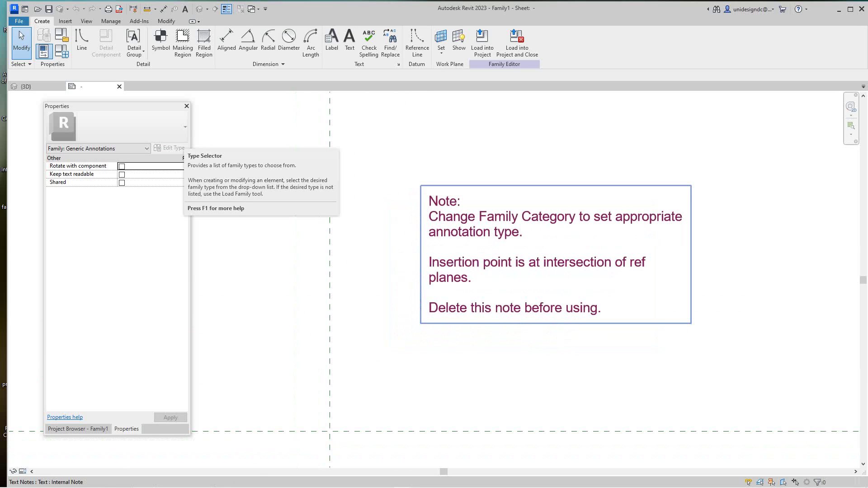
{"action": "scroll", "coordinate": [457, 228], "scroll_direction": "up", "scroll_amount": 3}
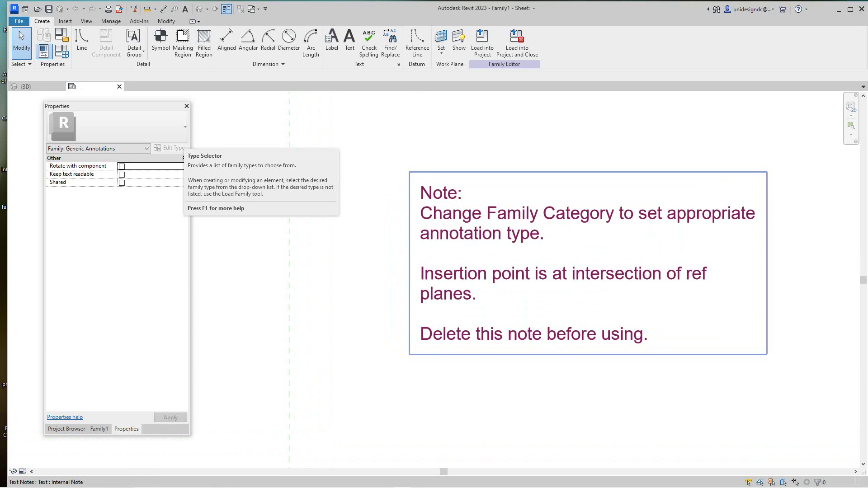
{"action": "scroll", "coordinate": [512, 293], "scroll_direction": "down", "scroll_amount": 3}
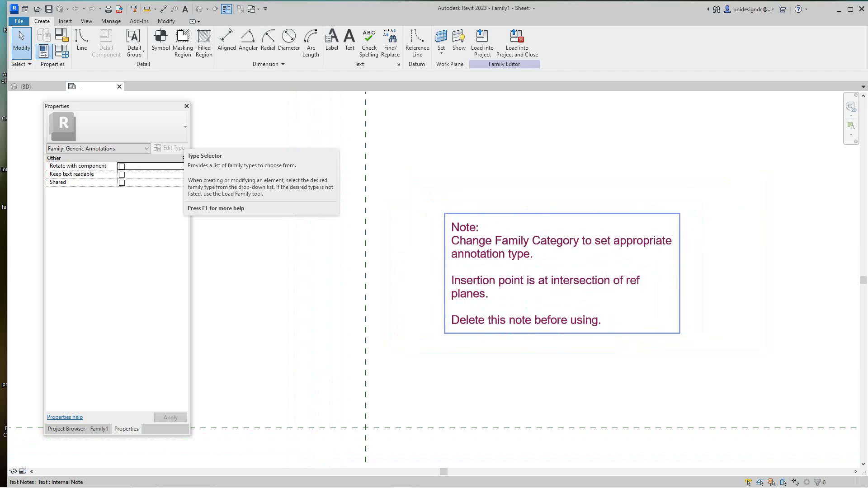
{"action": "scroll", "coordinate": [471, 316], "scroll_direction": "down", "scroll_amount": 2}
{"action": "scroll", "coordinate": [482, 329], "scroll_direction": "up", "scroll_amount": 3}
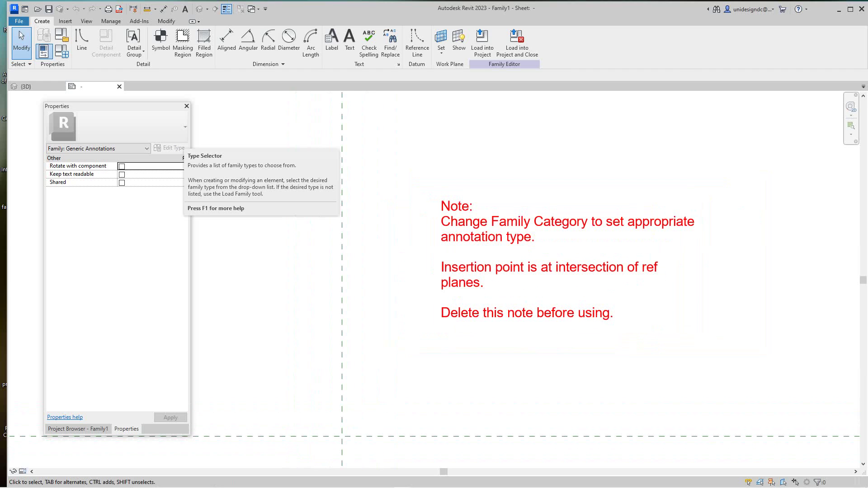
{"action": "left_click", "coordinate": [497, 313]}
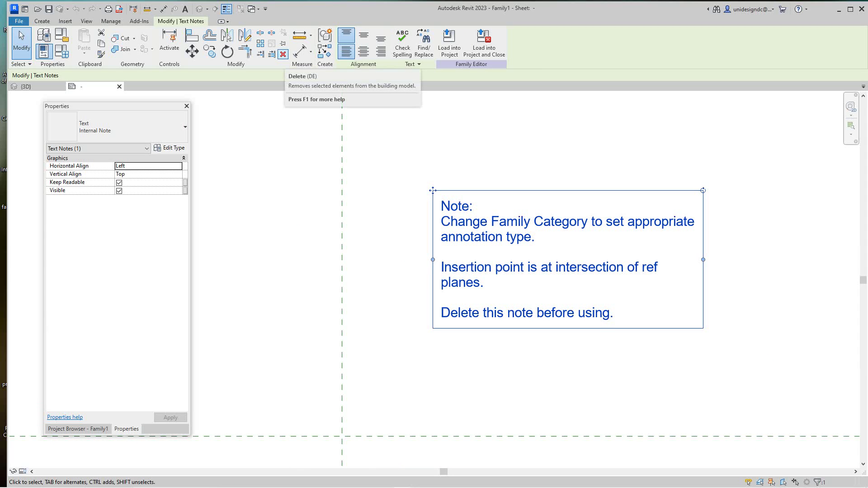
{"action": "left_click", "coordinate": [283, 54]}
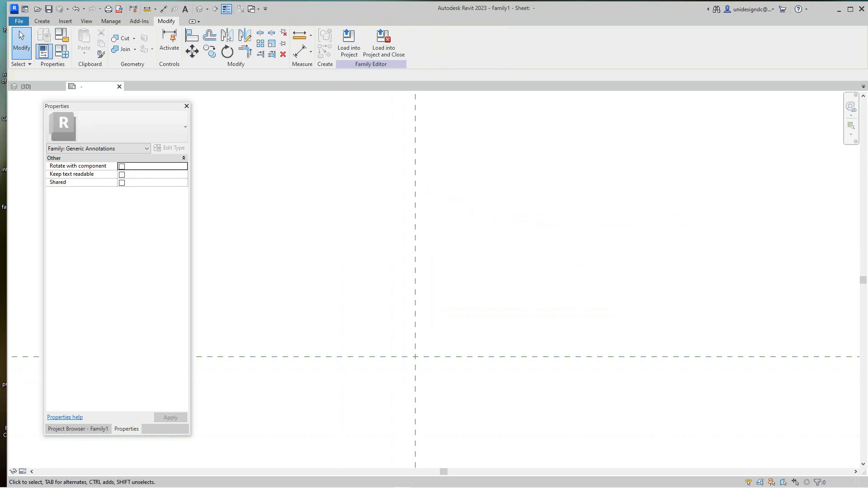
- Save the family to the Desktop as data receptacle ANNOTATION.rfa with a maximum of 1 backup, replacing the existing file
{"action": "scroll", "coordinate": [451, 292], "scroll_direction": "up", "scroll_amount": 2}
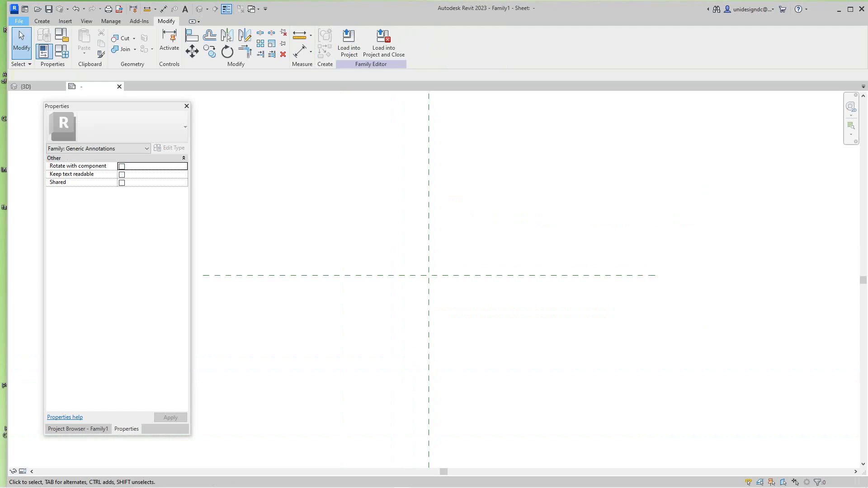
{"action": "left_click", "coordinate": [19, 21]}
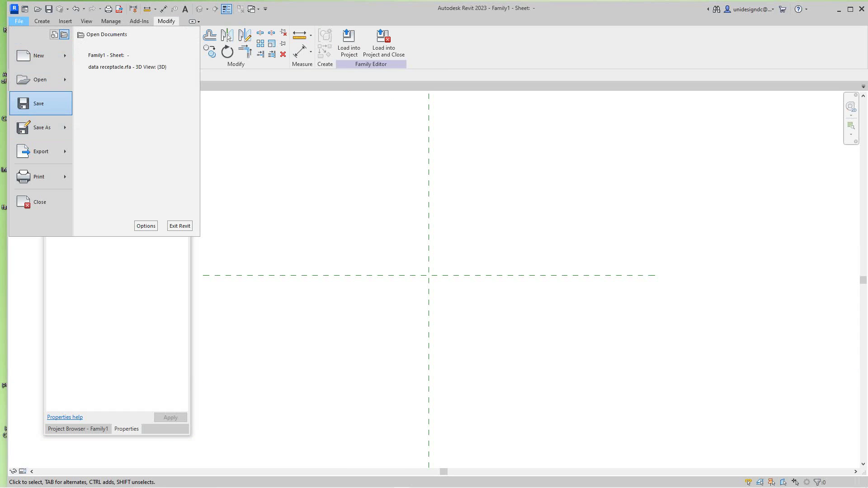
{"action": "mouse_move", "coordinate": [42, 128]}
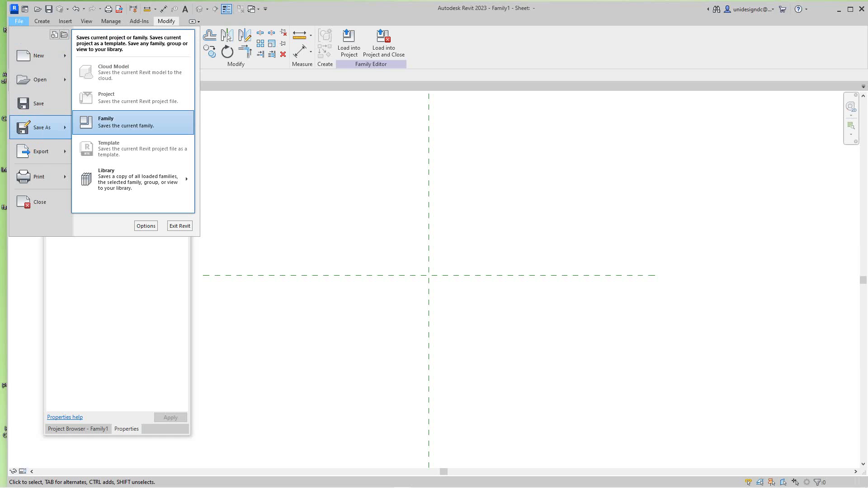
{"action": "left_click", "coordinate": [131, 123]}
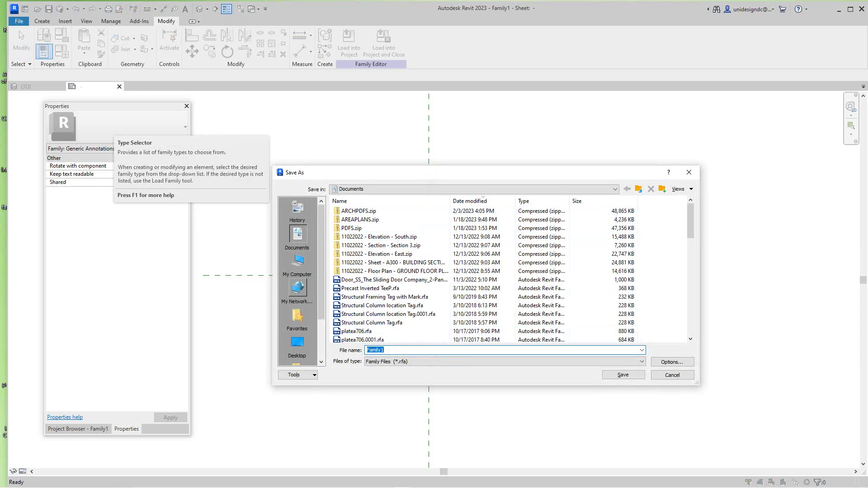
{"action": "left_click", "coordinate": [297, 342]}
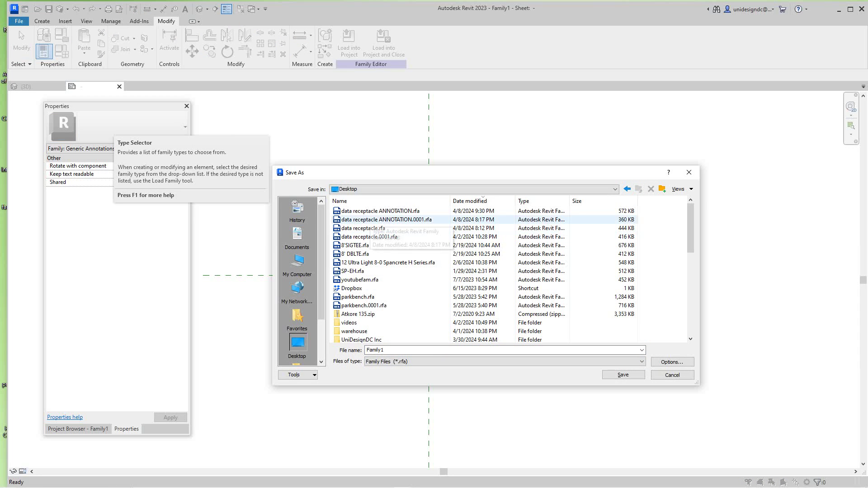
{"action": "left_click", "coordinate": [381, 211]}
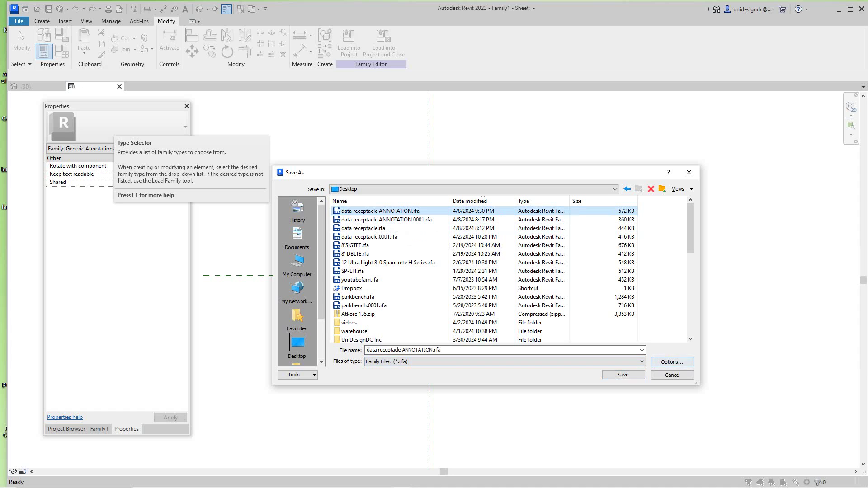
{"action": "left_click", "coordinate": [672, 361]}
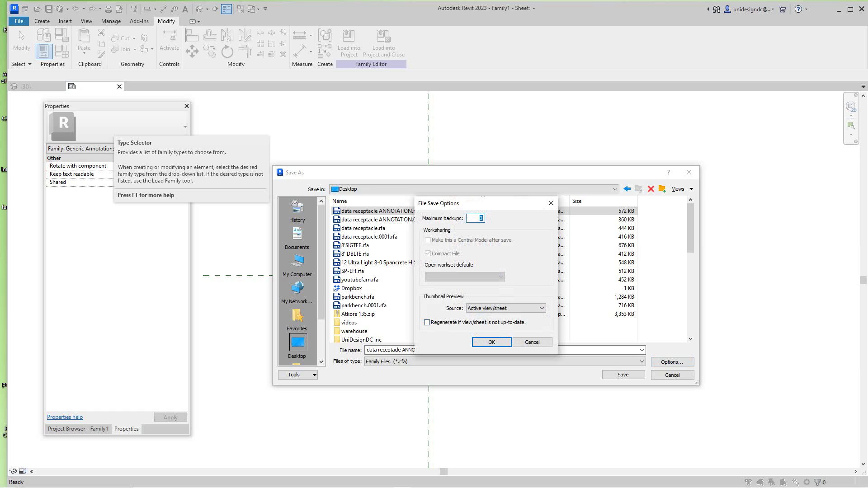
{"action": "type", "text": "1"}
{"action": "key", "text": "Return"}
{"action": "left_click", "coordinate": [623, 375]}
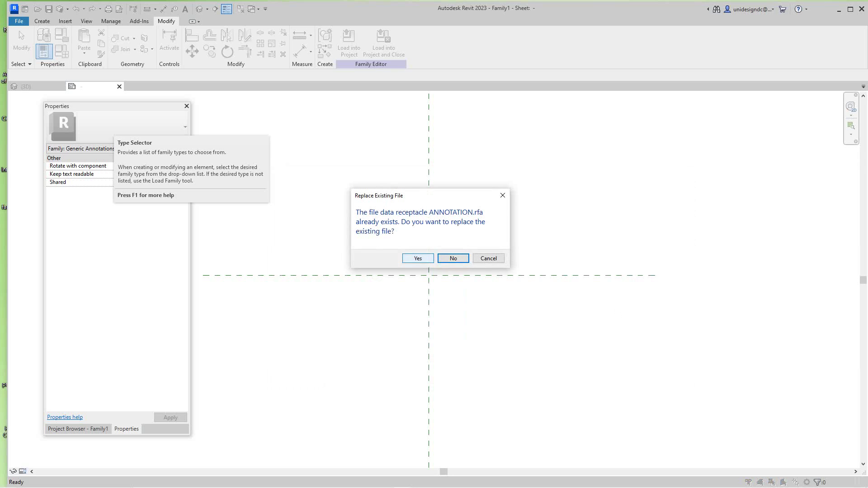
{"action": "key", "text": "Left"}
{"action": "key", "text": "Return"}
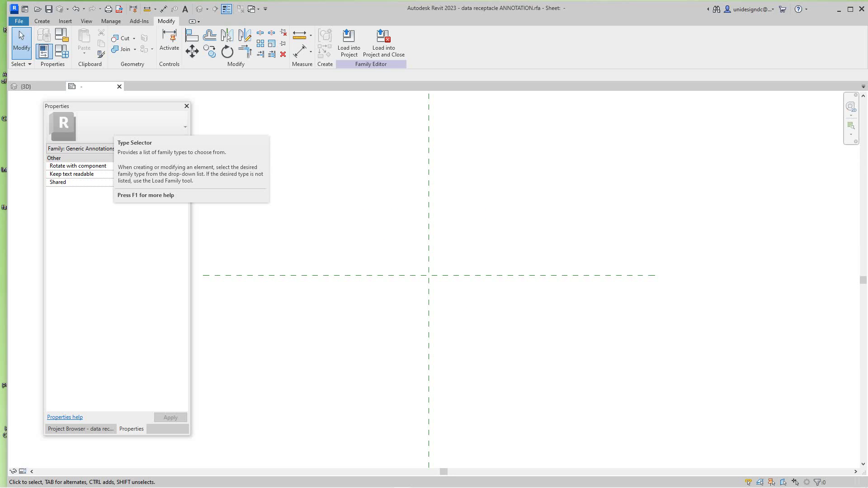
{"action": "scroll", "coordinate": [454, 348], "scroll_direction": "up", "scroll_amount": 1}
{"action": "middle_click_drag", "start_coordinate": [454, 348], "coordinate": [484, 386]}
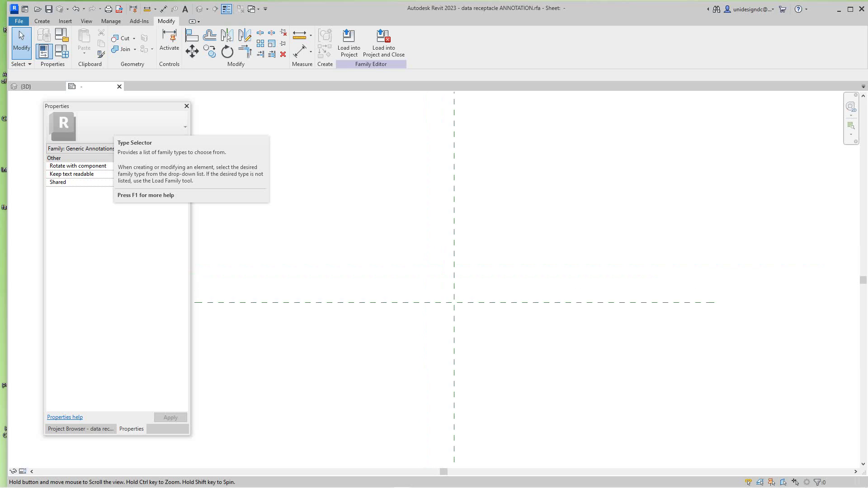
{"action": "scroll", "coordinate": [507, 361], "scroll_direction": "up", "scroll_amount": 1}
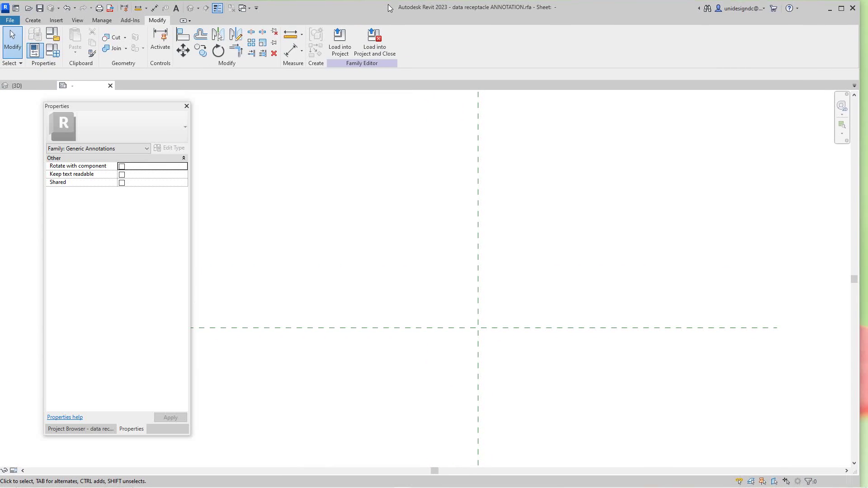
{"action": "middle_click_drag", "start_coordinate": [511, 280], "coordinate": [459, 247]}
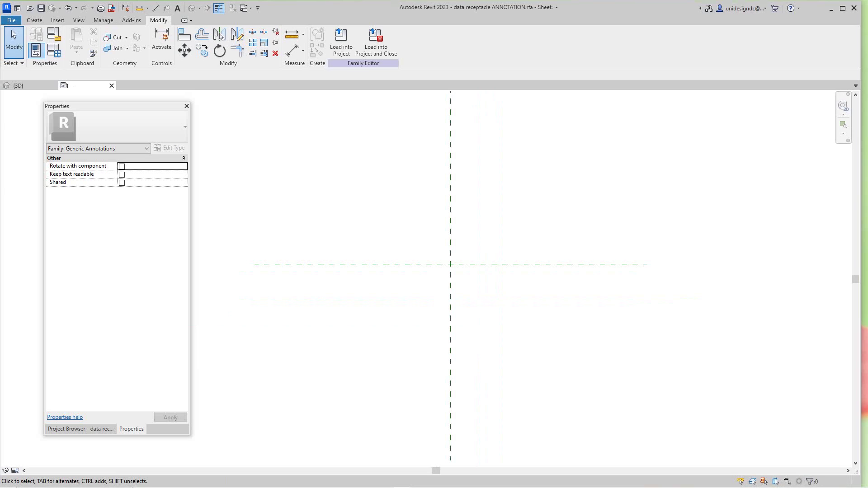
{"action": "left_click", "coordinate": [34, 20]}
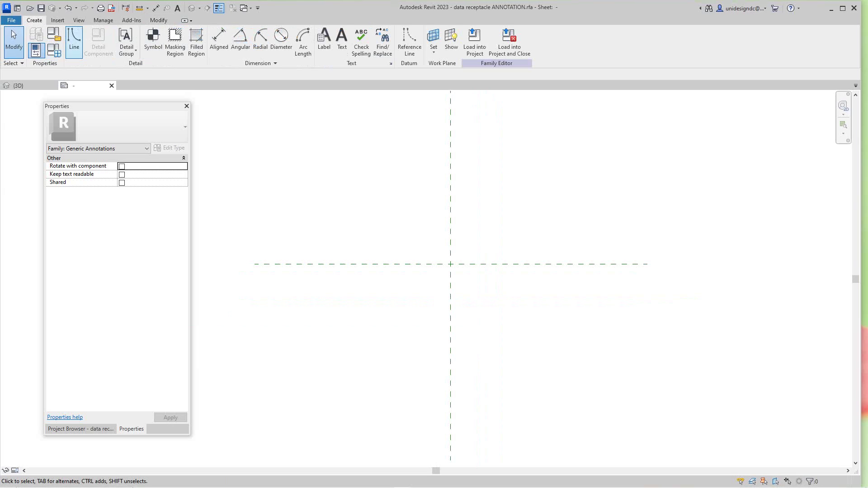
{"action": "left_click", "coordinate": [74, 42]}
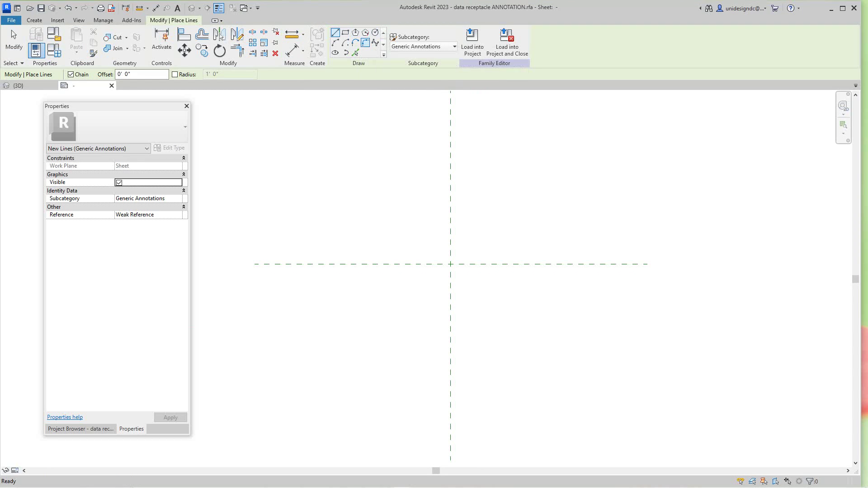
{"action": "left_click", "coordinate": [355, 33]}
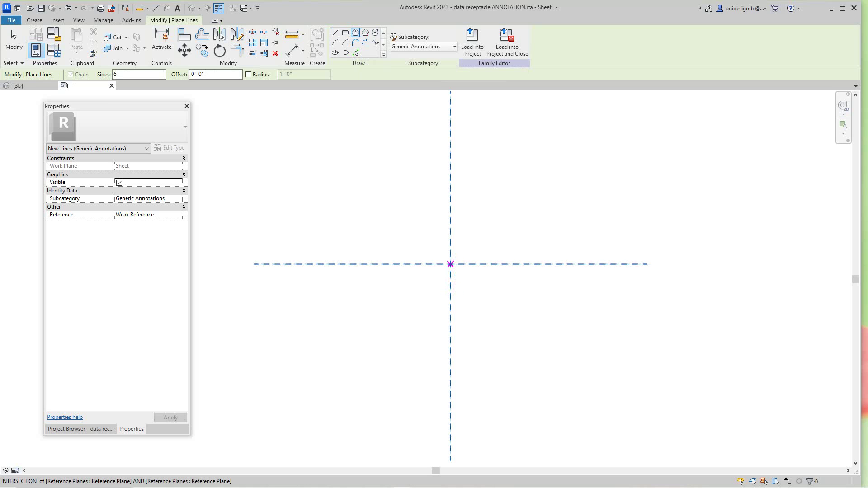
{"action": "left_click", "coordinate": [450, 264]}
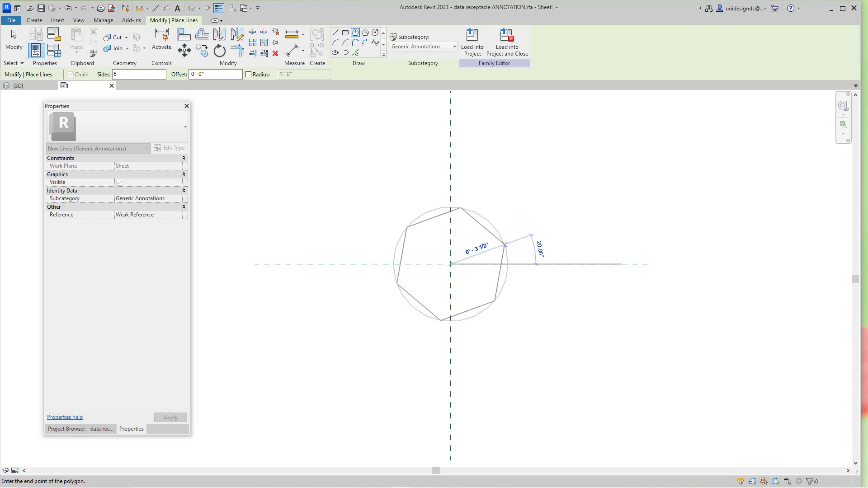
{"action": "key", "text": "Escape"}
{"action": "key", "text": "Escape"}
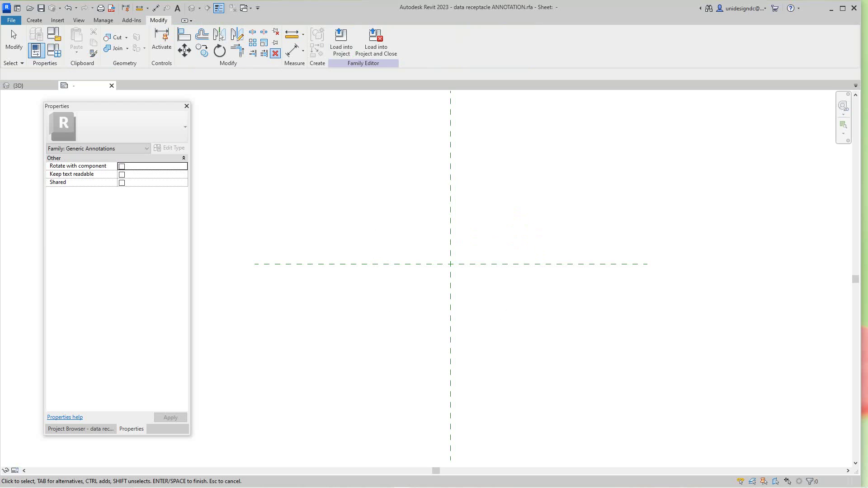
{"action": "key", "text": "d"}
{"action": "key", "text": "i"}
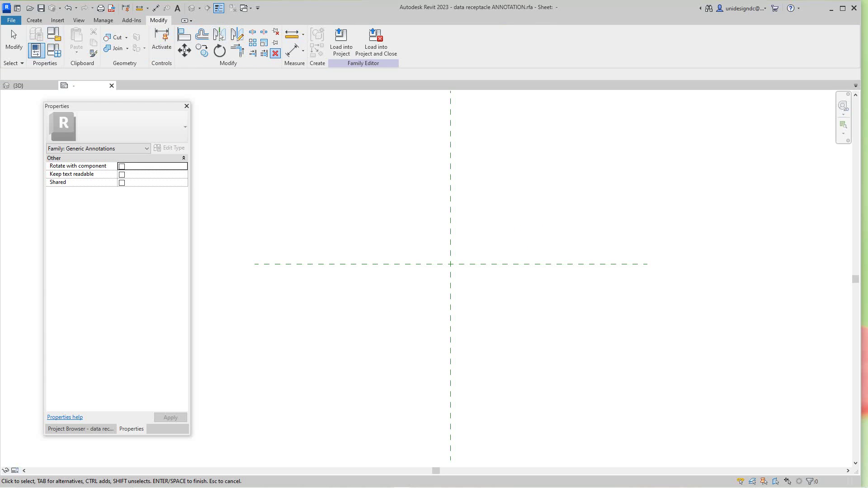
- Draw an inscribed five-sided polygon with a 1/2" radius, centred on the reference plane intersection, with one vertex pointing straight up
{"action": "key", "text": "Escape"}
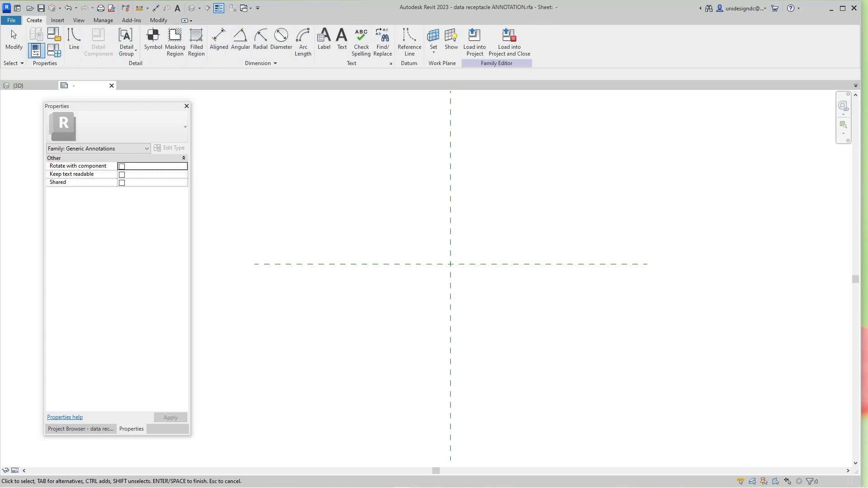
{"action": "key", "text": "l"}
{"action": "key", "text": "i"}
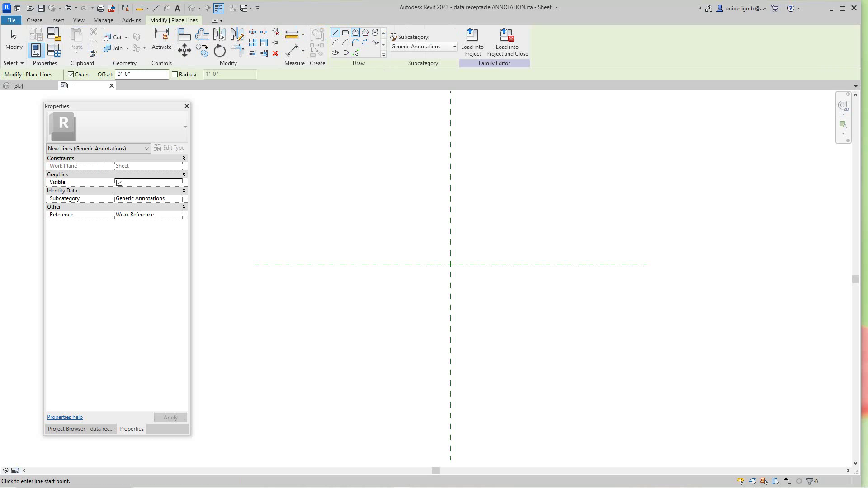
{"action": "left_click", "coordinate": [355, 33]}
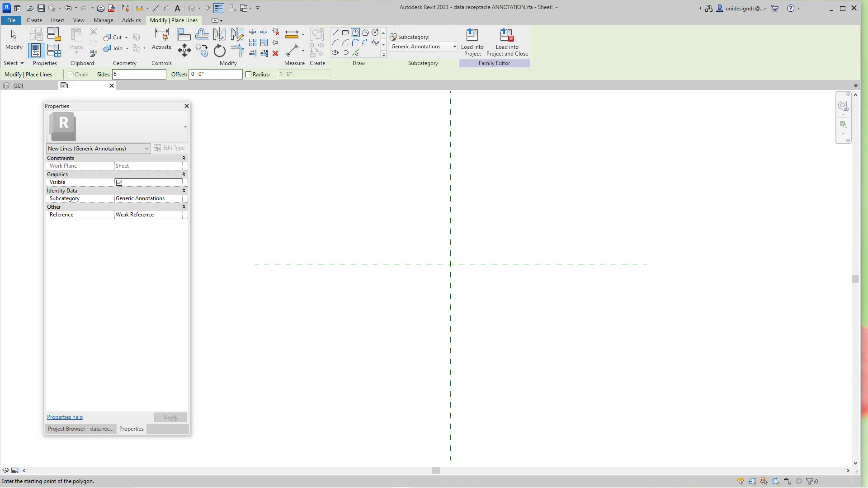
{"action": "double_click", "coordinate": [119, 74]}
{"action": "type", "text": "5"}
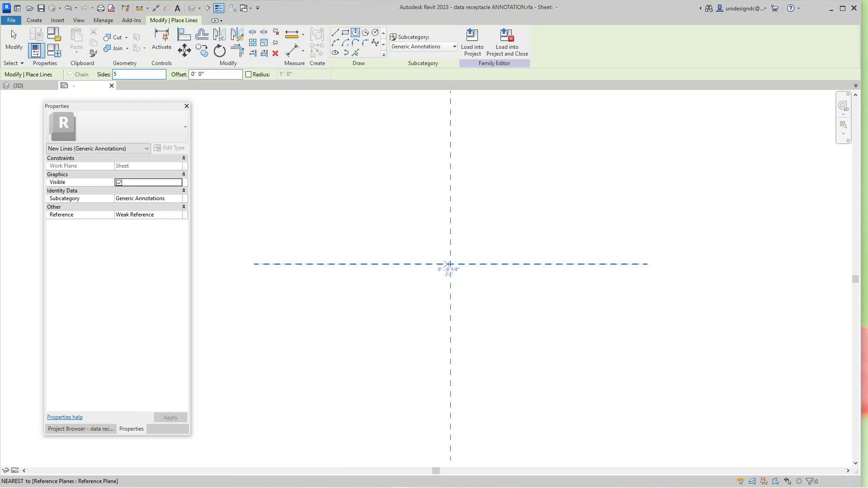
{"action": "left_click", "coordinate": [450, 264]}
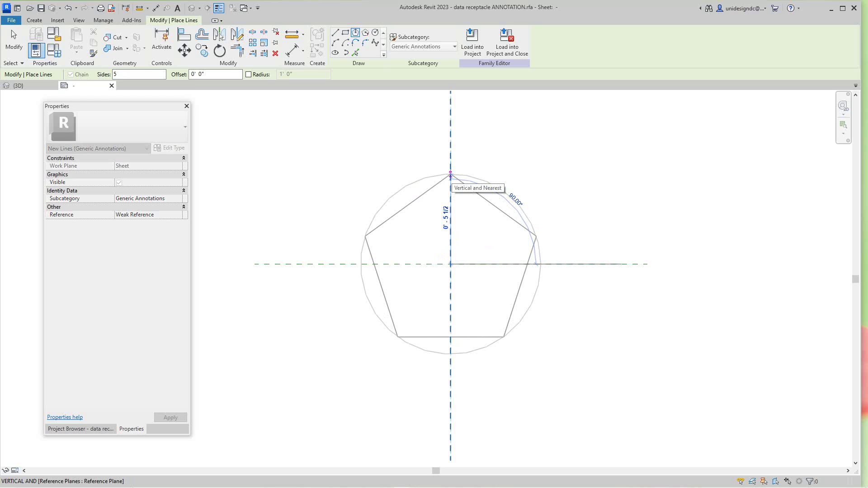
{"action": "scroll", "coordinate": [450, 173], "scroll_direction": "down", "scroll_amount": 2}
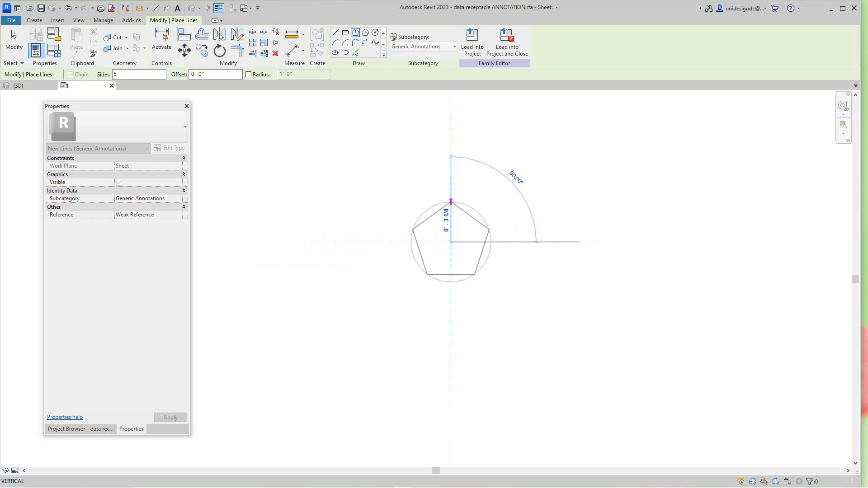
{"action": "scroll", "coordinate": [451, 214], "scroll_direction": "up", "scroll_amount": 5}
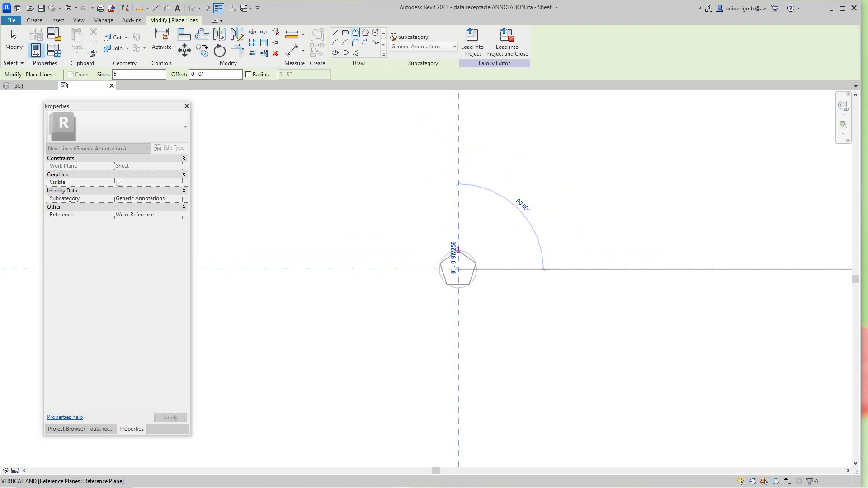
{"action": "scroll", "coordinate": [458, 250], "scroll_direction": "up", "scroll_amount": 4}
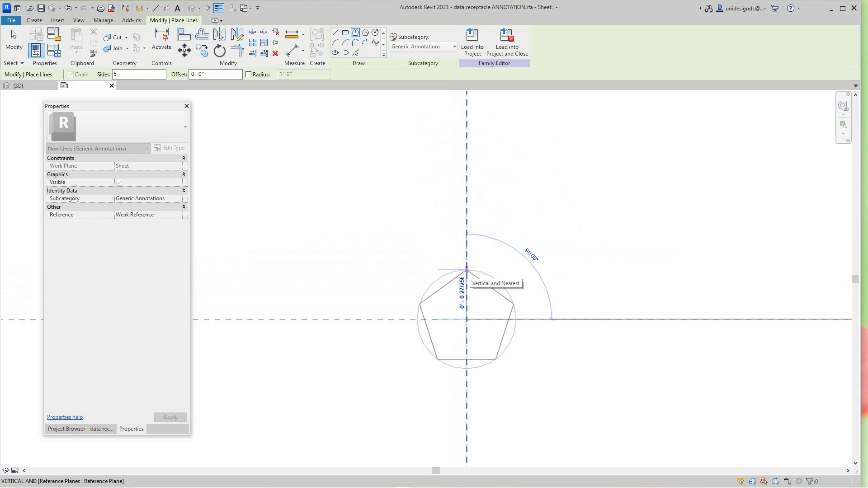
{"action": "type", "text": "1/2"}
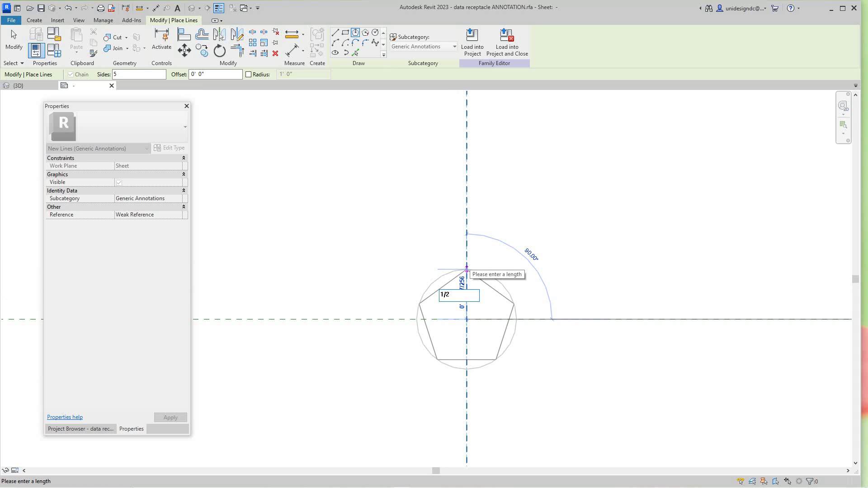
{"action": "key", "text": "Return"}
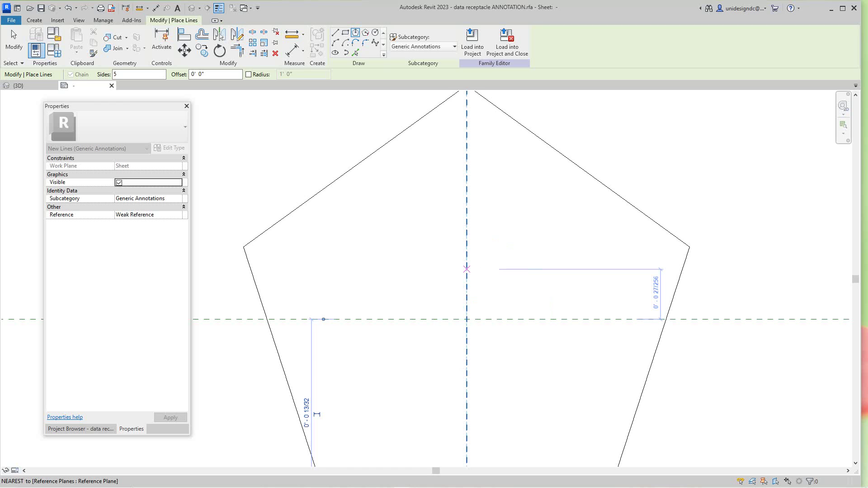
{"action": "scroll", "coordinate": [466, 269], "scroll_direction": "down", "scroll_amount": 3}
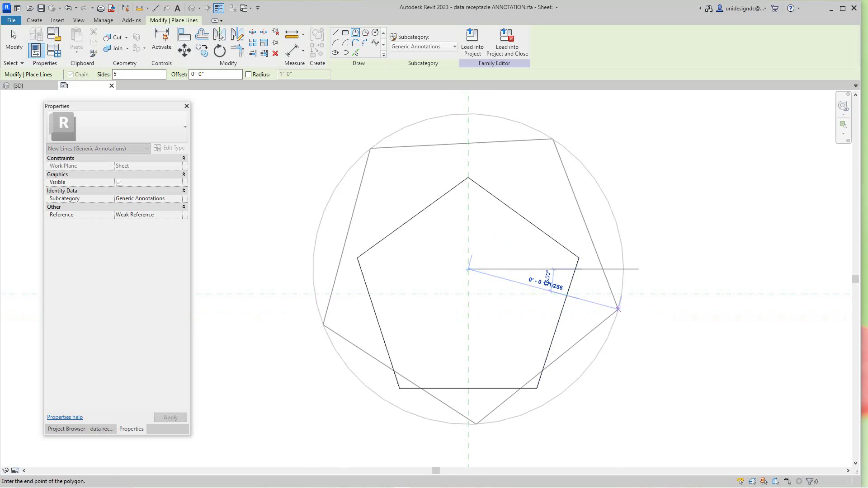
{"action": "right_click", "coordinate": [652, 311]}
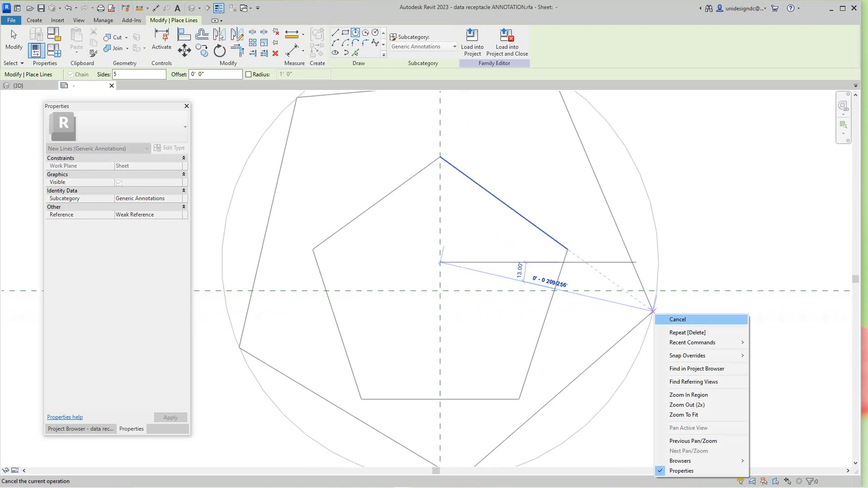
{"action": "left_click", "coordinate": [678, 316]}
{"action": "scroll", "coordinate": [647, 310], "scroll_direction": "down", "scroll_amount": 3}
{"action": "scroll", "coordinate": [647, 309], "scroll_direction": "down", "scroll_amount": 2}
{"action": "middle_click_drag", "start_coordinate": [647, 310], "coordinate": [484, 284]}
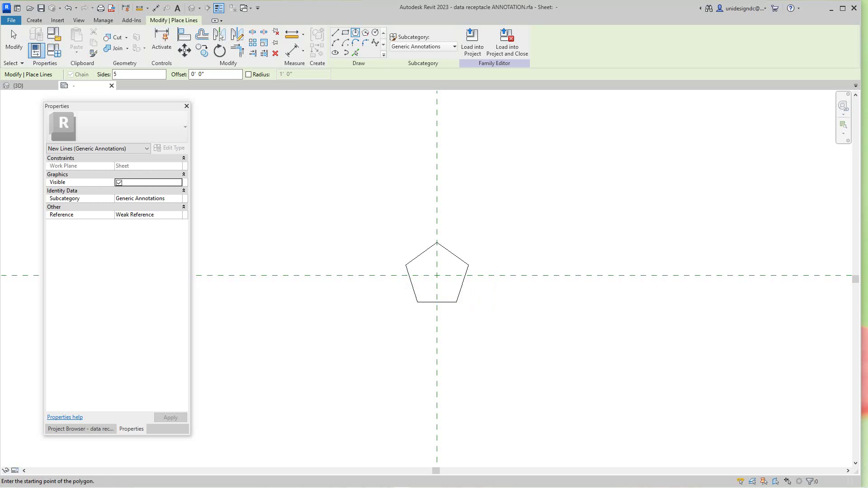
- Start a label at the pentagon's centre and create a family parameter named TAG for it
{"action": "left_click", "coordinate": [34, 20]}
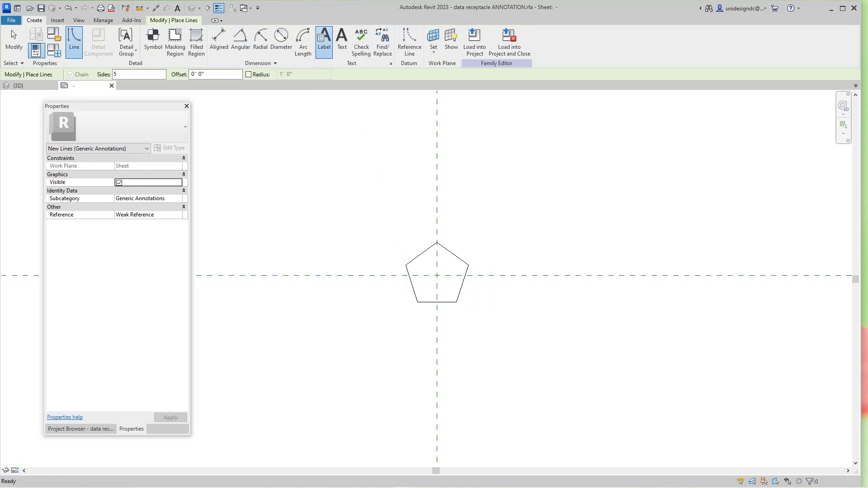
{"action": "left_click", "coordinate": [324, 39]}
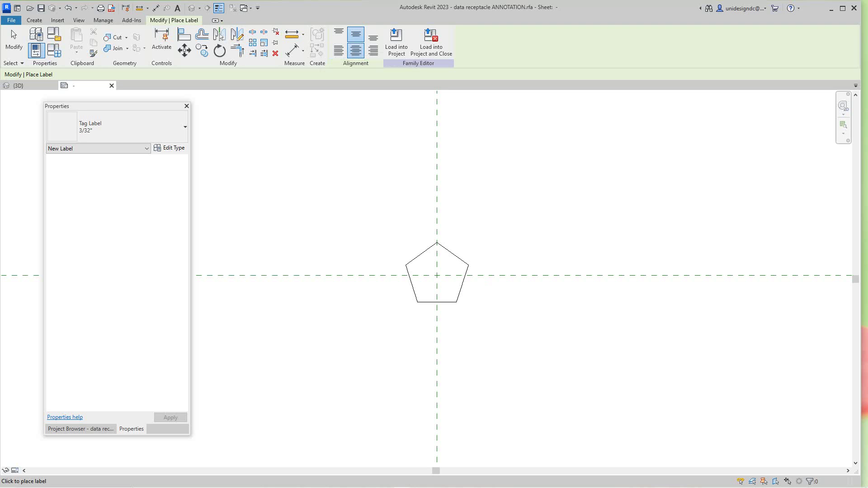
{"action": "left_click", "coordinate": [436, 275]}
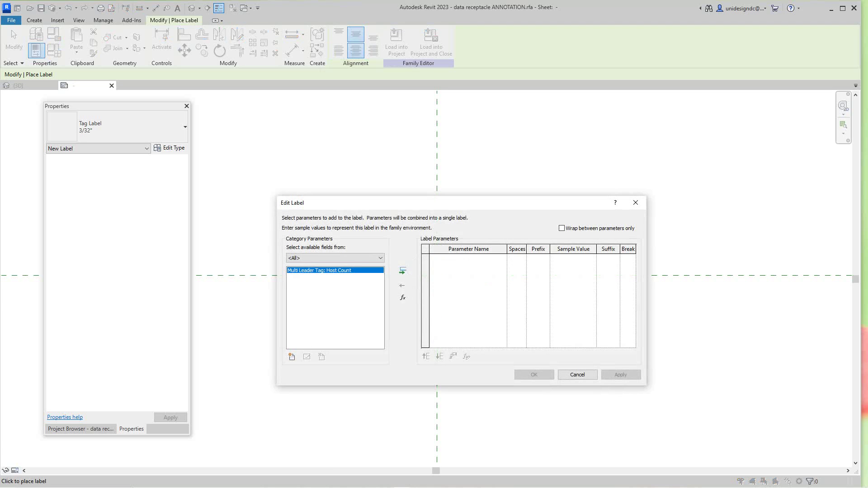
{"action": "left_click_drag", "start_coordinate": [365, 208], "coordinate": [519, 155]}
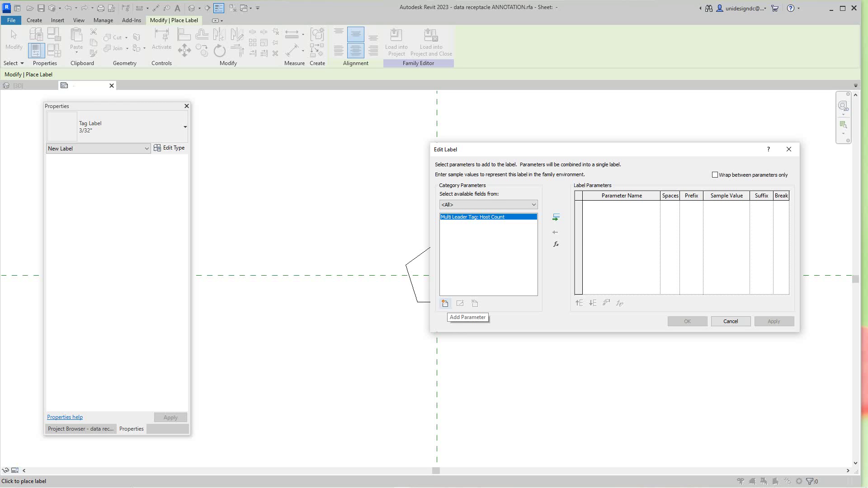
{"action": "left_click", "coordinate": [445, 304]}
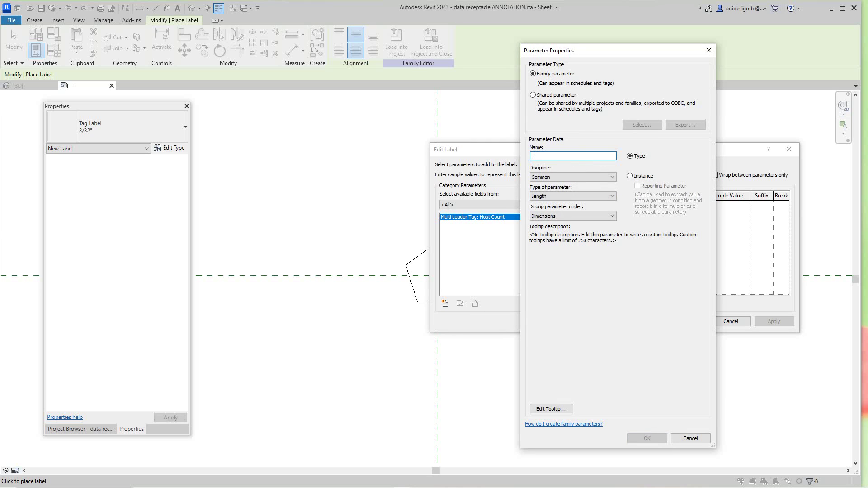
{"action": "type", "text": "TA"}
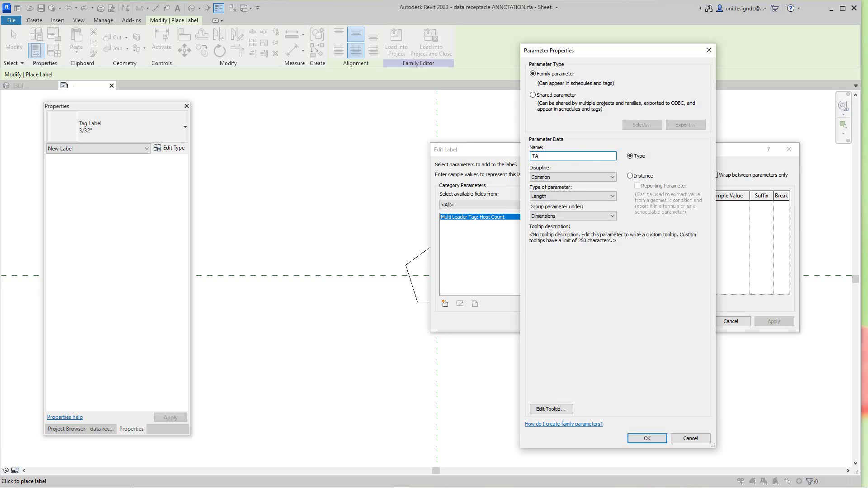
{"action": "type", "text": "G"}
{"action": "key", "text": "Return"}
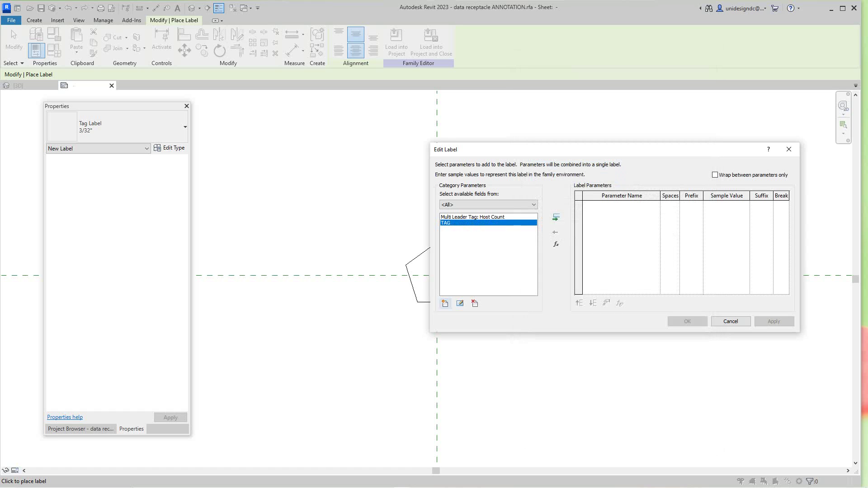
- Add the TAG parameter to the label with the sample value A1 and place the label
{"action": "left_click", "coordinate": [556, 217]}
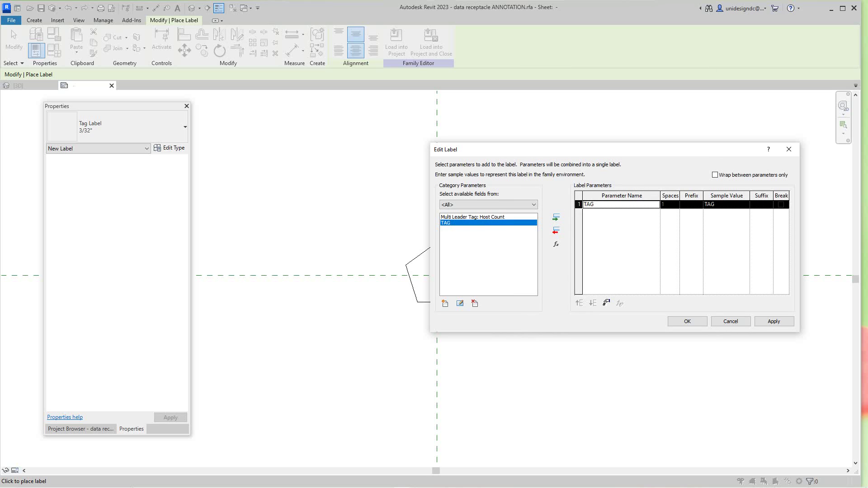
{"action": "left_click", "coordinate": [726, 204]}
{"action": "double_click", "coordinate": [714, 205]}
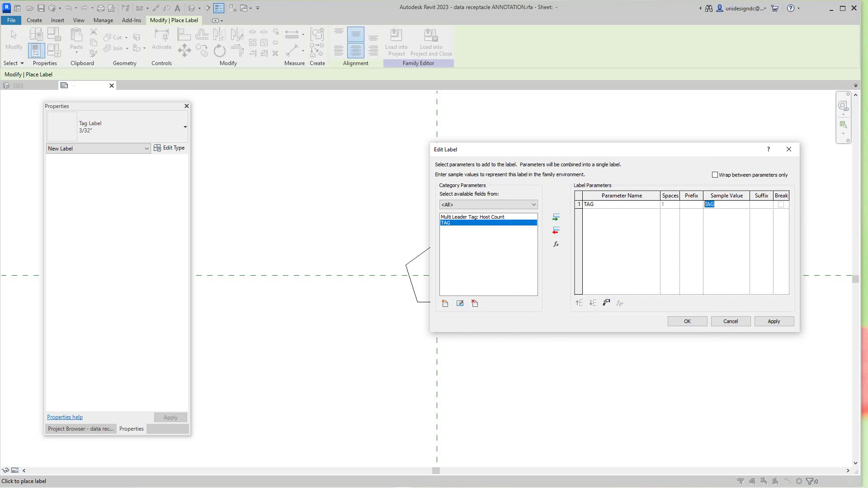
{"action": "type", "text": "A1"}
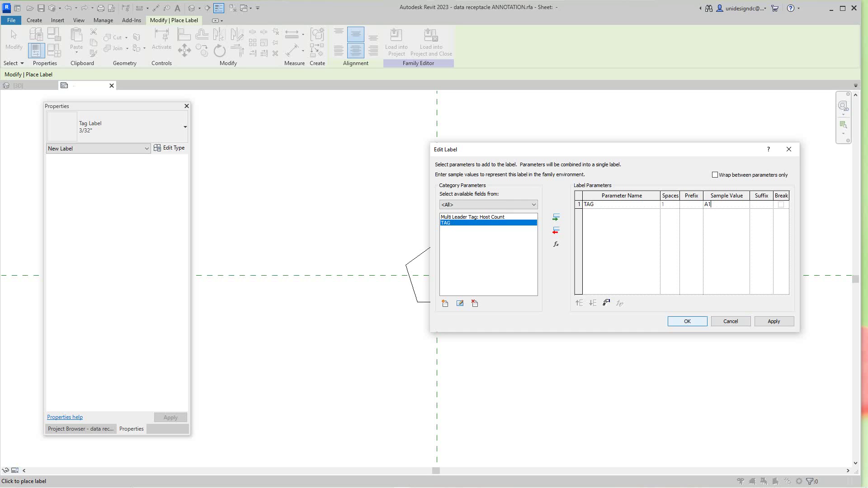
{"action": "left_click", "coordinate": [687, 321]}
{"action": "scroll", "coordinate": [439, 327], "scroll_direction": "down", "scroll_amount": 1}
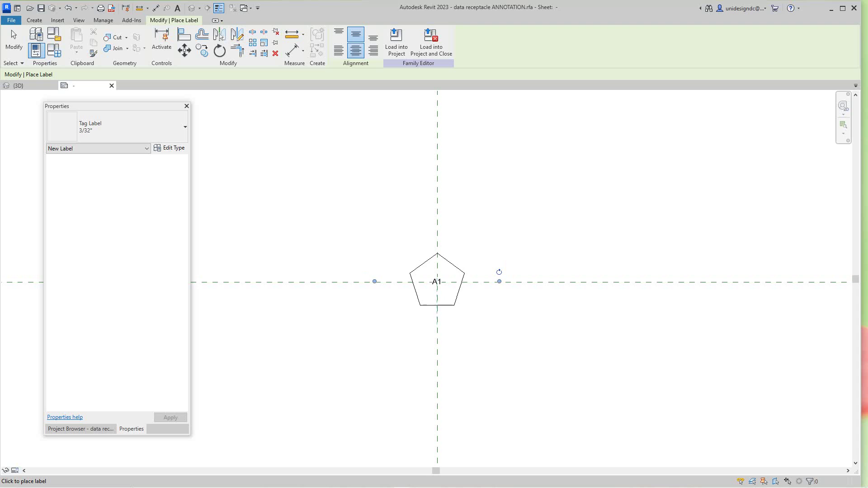
{"action": "scroll", "coordinate": [416, 262], "scroll_direction": "up", "scroll_amount": 2}
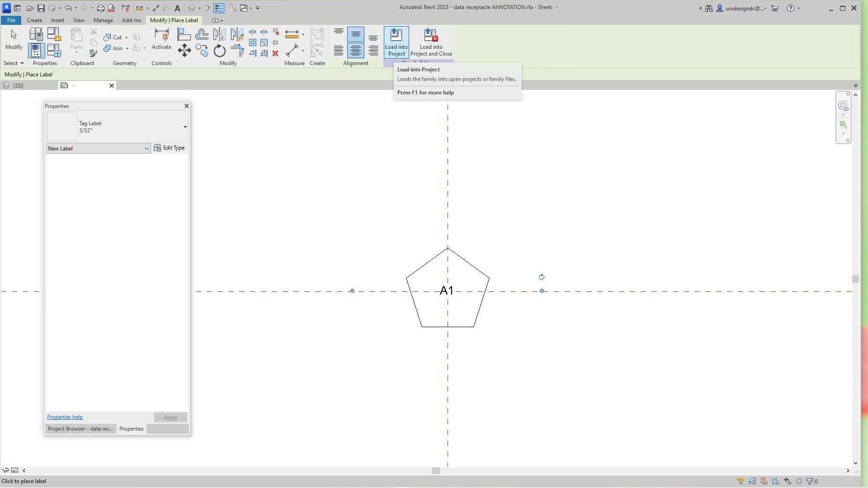
- Load the annotation family into the open data receptacle family
{"action": "left_click", "coordinate": [396, 43]}
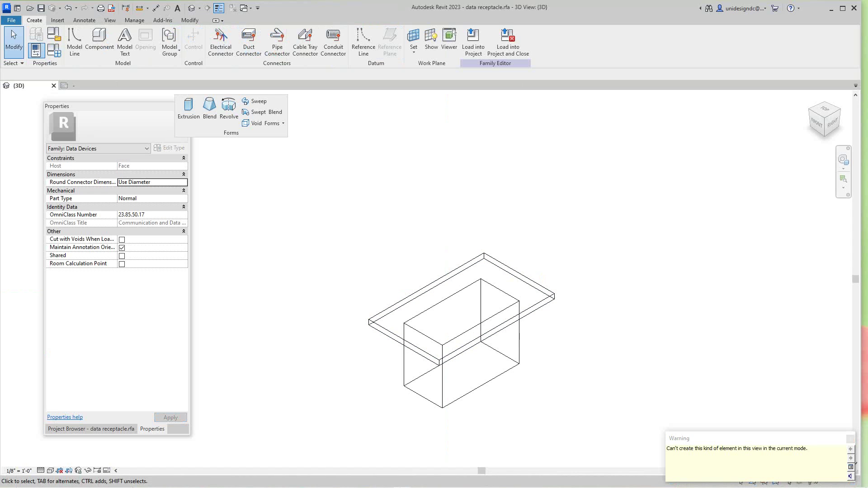
{"action": "scroll", "coordinate": [603, 339], "scroll_direction": "down", "scroll_amount": 1}
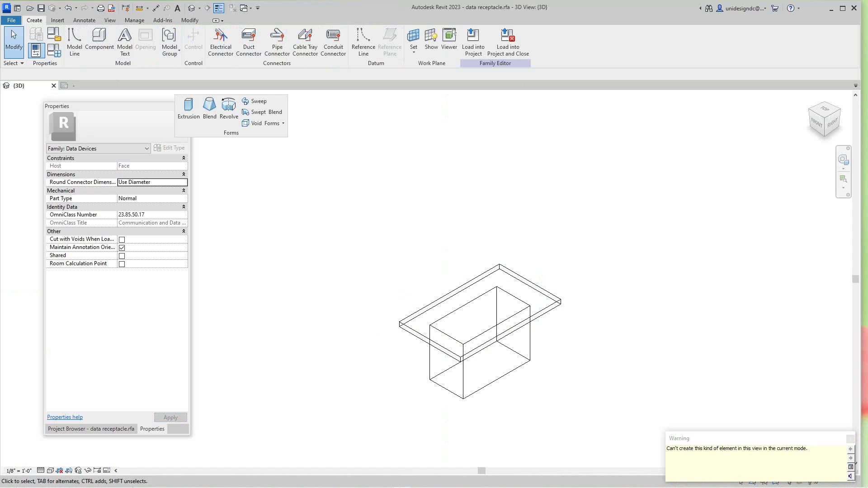
{"action": "scroll", "coordinate": [531, 154], "scroll_direction": "down", "scroll_amount": 1}
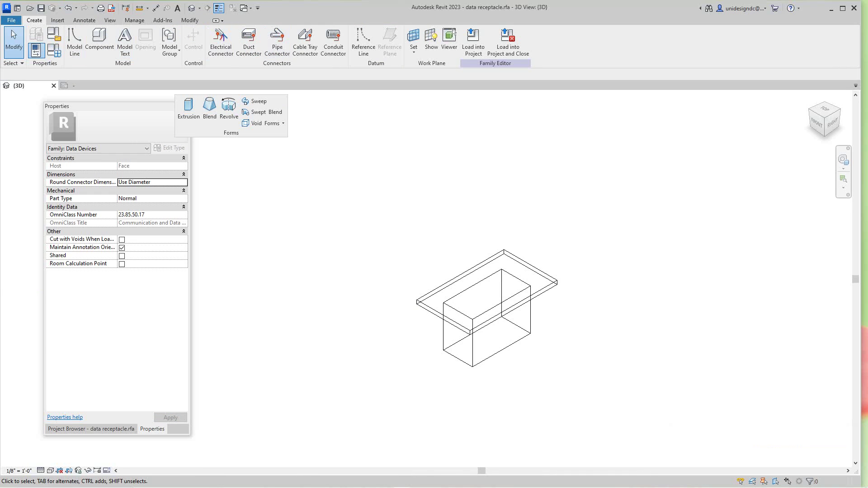
- Tile the receptacle's 3D view beside the annotation sheet view and fit both drawings in their windows
{"action": "left_click", "coordinate": [110, 19]}
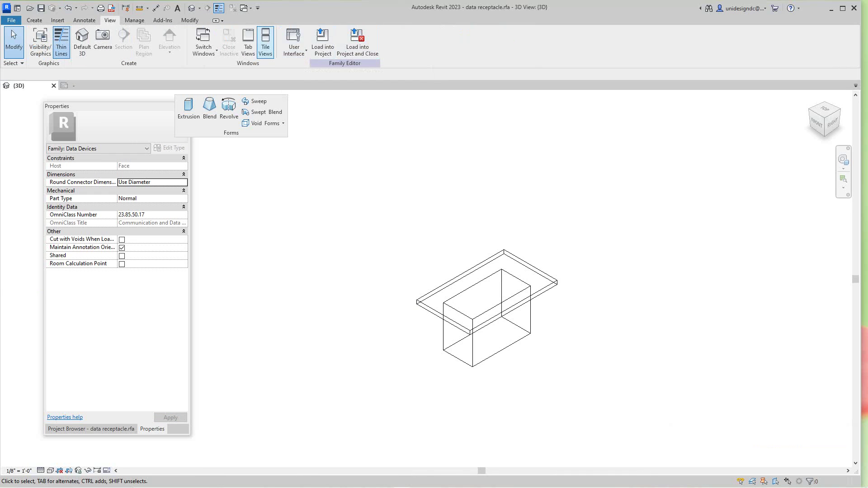
{"action": "left_click", "coordinate": [265, 43]}
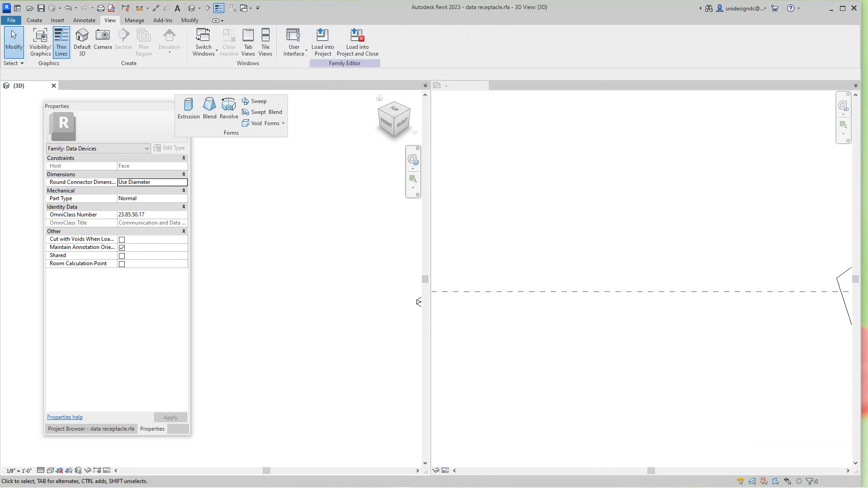
{"action": "key", "text": "z"}
{"action": "key", "text": "a"}
{"action": "scroll", "coordinate": [278, 216], "scroll_direction": "down", "scroll_amount": 1}
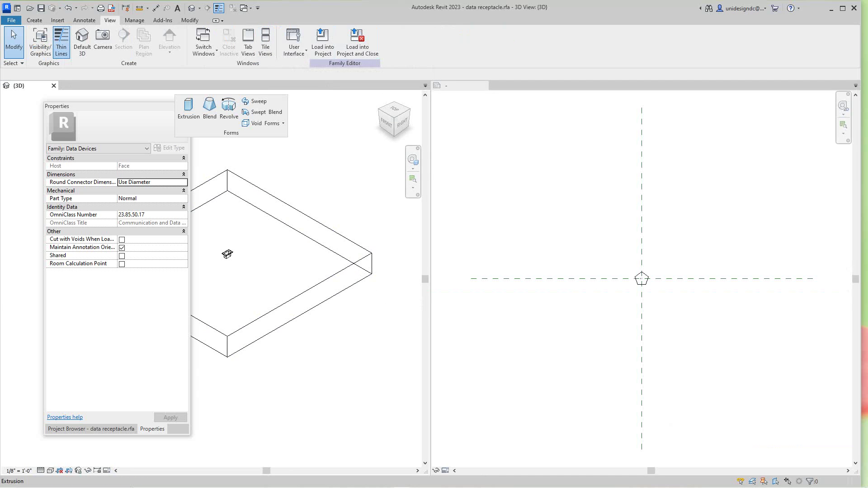
{"action": "scroll", "coordinate": [641, 274], "scroll_direction": "up", "scroll_amount": 5}
{"action": "scroll", "coordinate": [637, 270], "scroll_direction": "up", "scroll_amount": 3}
{"action": "middle_click_drag", "start_coordinate": [637, 271], "coordinate": [701, 310]}
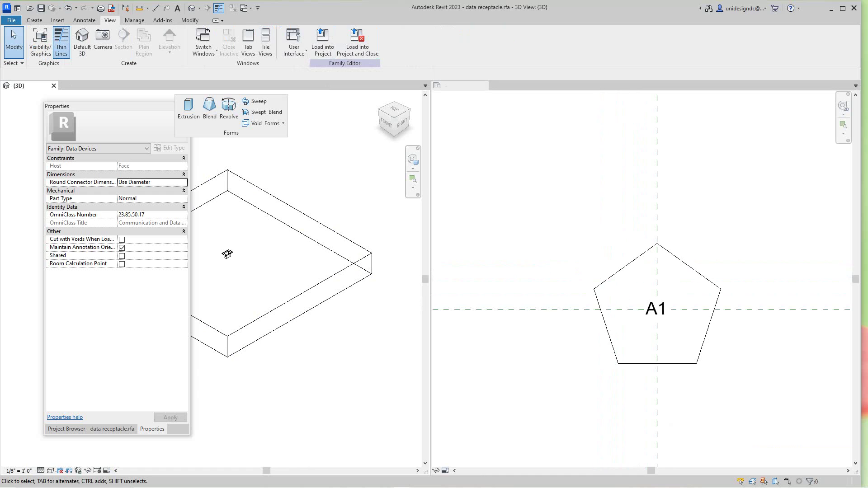
- Activate the annotation sheet view, discard the extra label, and load the annotation family into the data receptacle family again
{"action": "left_click", "coordinate": [583, 221]}
{"action": "key", "text": "l"}
{"action": "key", "text": "b"}
{"action": "scroll", "coordinate": [582, 221], "scroll_direction": "down", "scroll_amount": 1}
{"action": "left_click", "coordinate": [228, 254]}
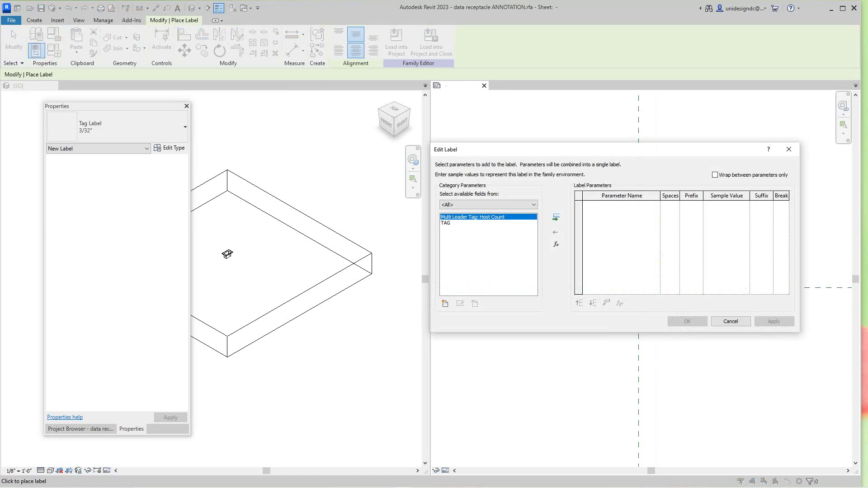
{"action": "left_click", "coordinate": [730, 322]}
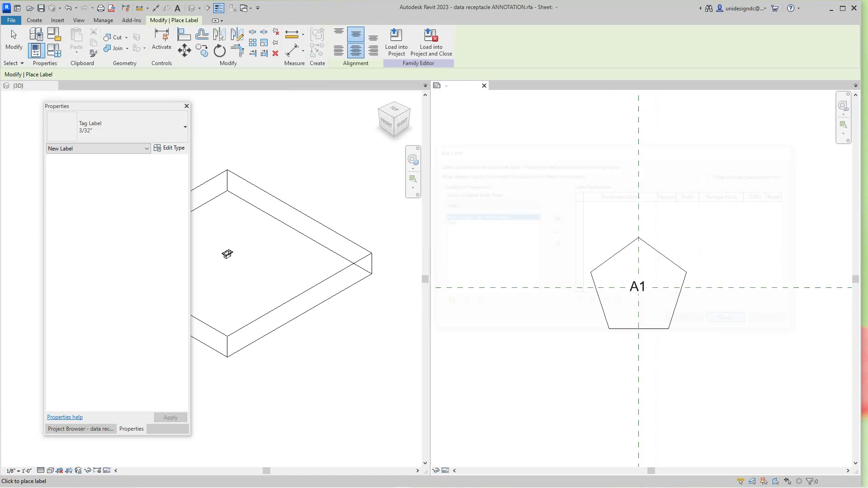
{"action": "left_click", "coordinate": [396, 43]}
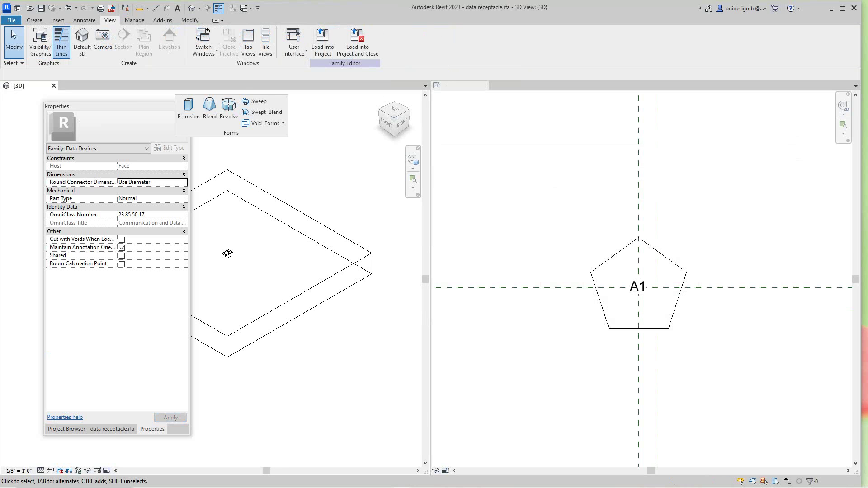
- Open the data receptacle family's Ref. Level floor plan and show the receptacle outline up close
{"action": "scroll", "coordinate": [226, 246], "scroll_direction": "up", "scroll_amount": 3}
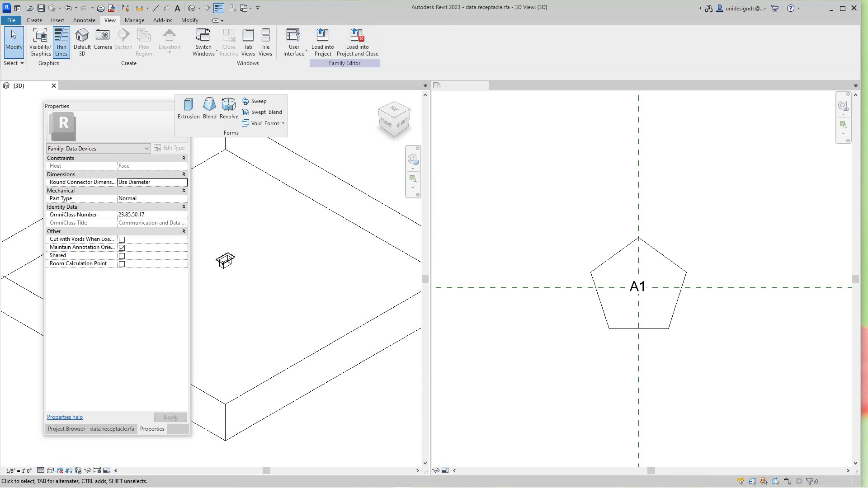
{"action": "scroll", "coordinate": [239, 213], "scroll_direction": "down", "scroll_amount": 2}
{"action": "scroll", "coordinate": [218, 259], "scroll_direction": "up", "scroll_amount": 2}
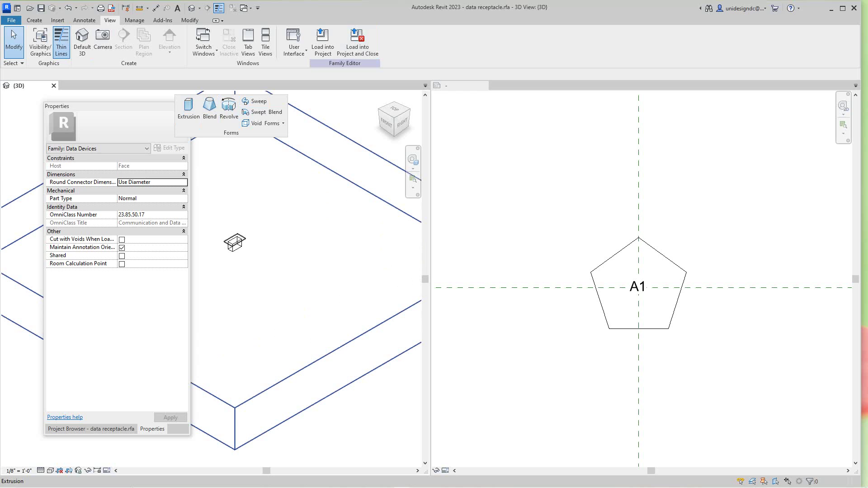
{"action": "left_click", "coordinate": [91, 429]}
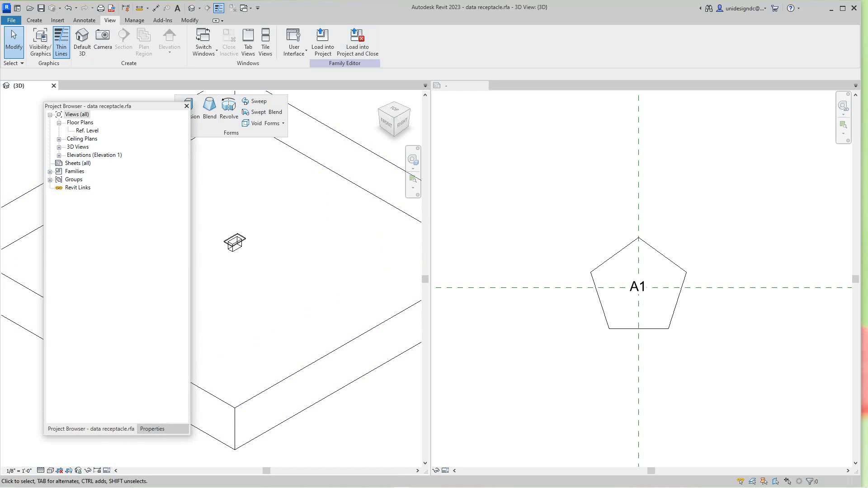
{"action": "double_click", "coordinate": [87, 131]}
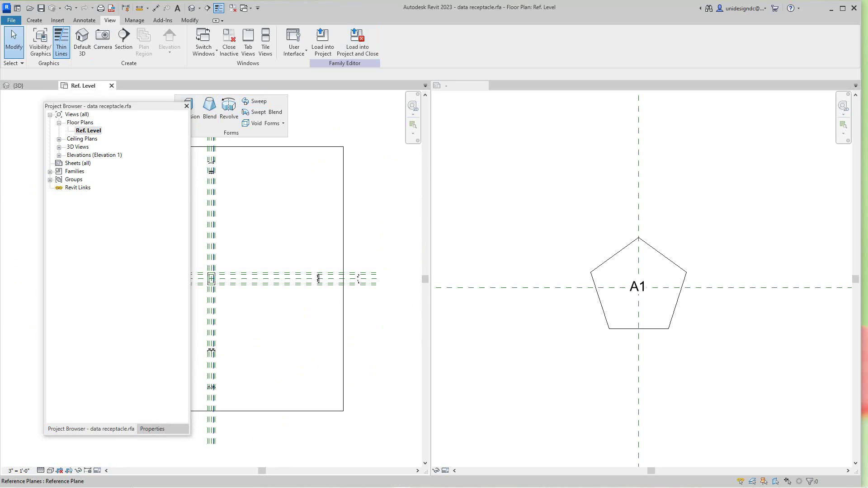
{"action": "scroll", "coordinate": [219, 230], "scroll_direction": "down", "scroll_amount": 1}
{"action": "scroll", "coordinate": [221, 267], "scroll_direction": "up", "scroll_amount": 4}
{"action": "scroll", "coordinate": [231, 264], "scroll_direction": "up", "scroll_amount": 5}
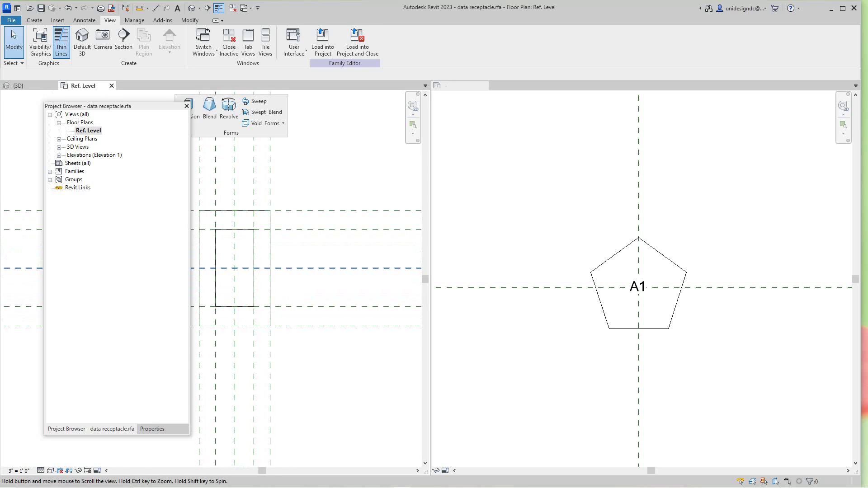
{"action": "middle_click_drag", "start_coordinate": [231, 264], "coordinate": [244, 280]}
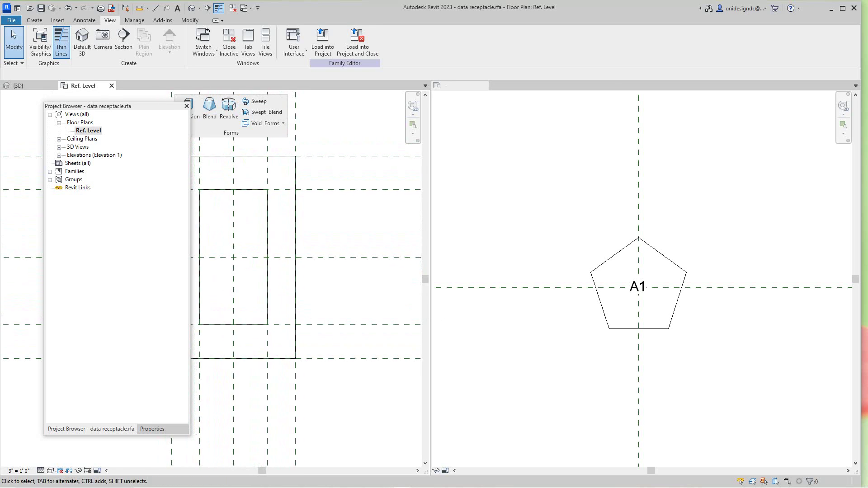
{"action": "left_click", "coordinate": [520, 338]}
{"action": "scroll", "coordinate": [586, 350], "scroll_direction": "down", "scroll_amount": 3}
{"action": "scroll", "coordinate": [586, 351], "scroll_direction": "up", "scroll_amount": 2}
{"action": "key", "text": "l"}
{"action": "key", "text": "b"}
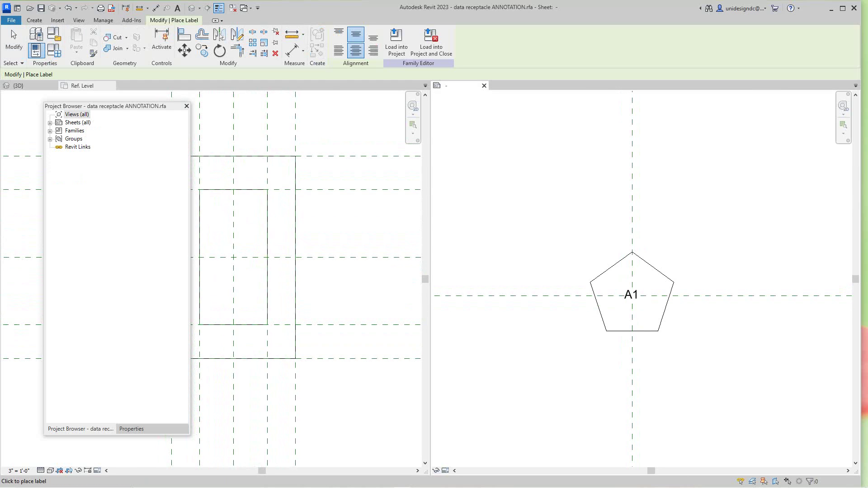
{"action": "left_click", "coordinate": [586, 351]}
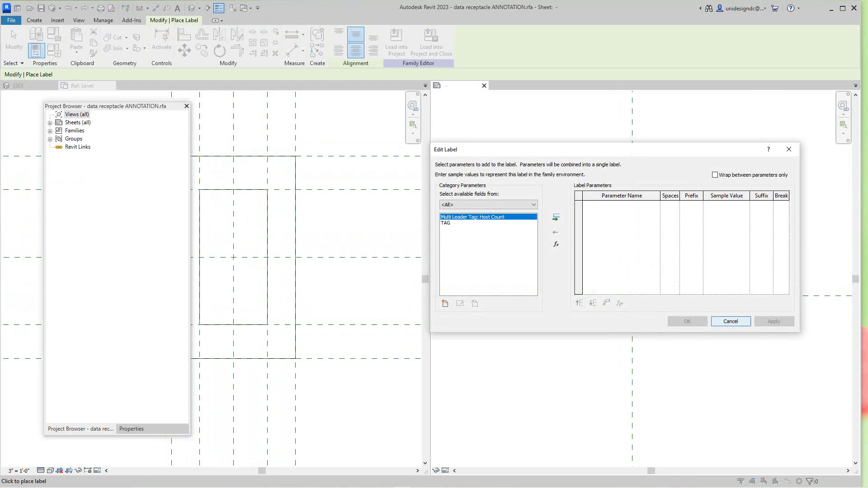
{"action": "left_click", "coordinate": [730, 321]}
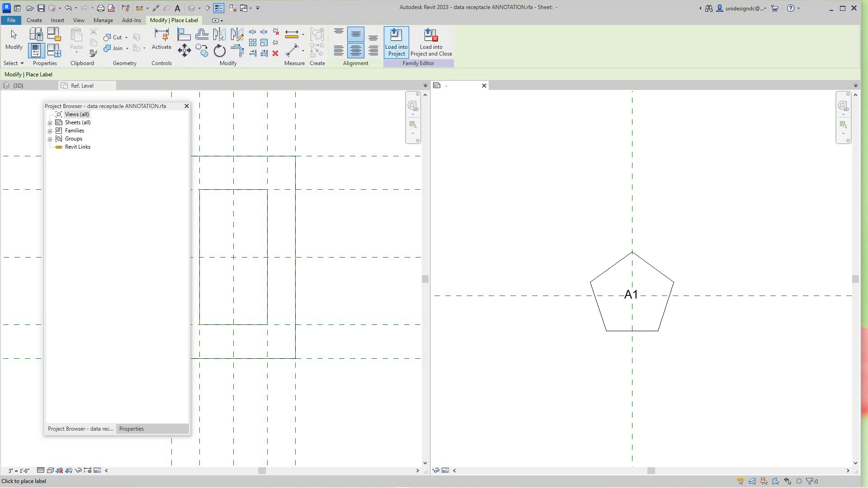
- Load the annotation family into the data receptacle family, and try to load the receptacle family into the annotation family
{"action": "left_click", "coordinate": [396, 42]}
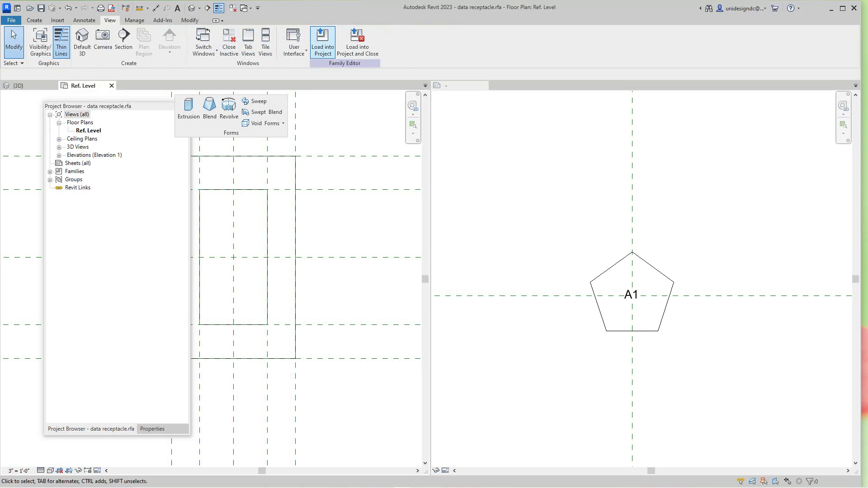
{"action": "left_click", "coordinate": [323, 42]}
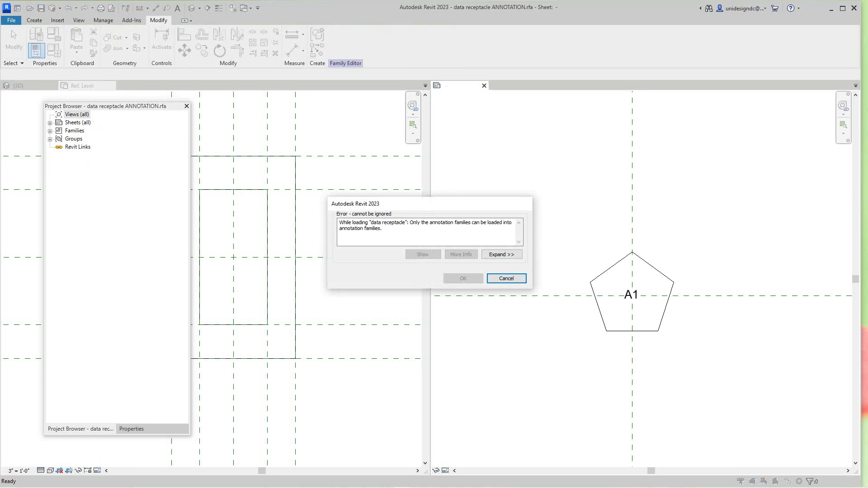
{"action": "left_click", "coordinate": [507, 278]}
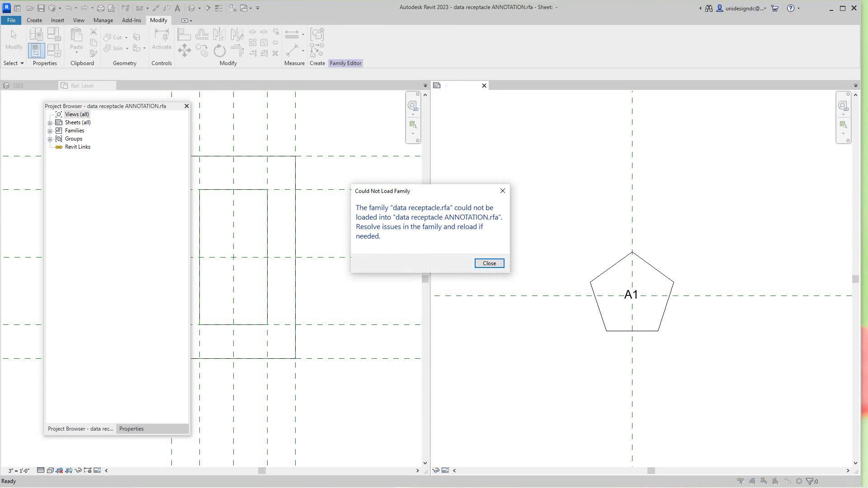
{"action": "left_click", "coordinate": [489, 263]}
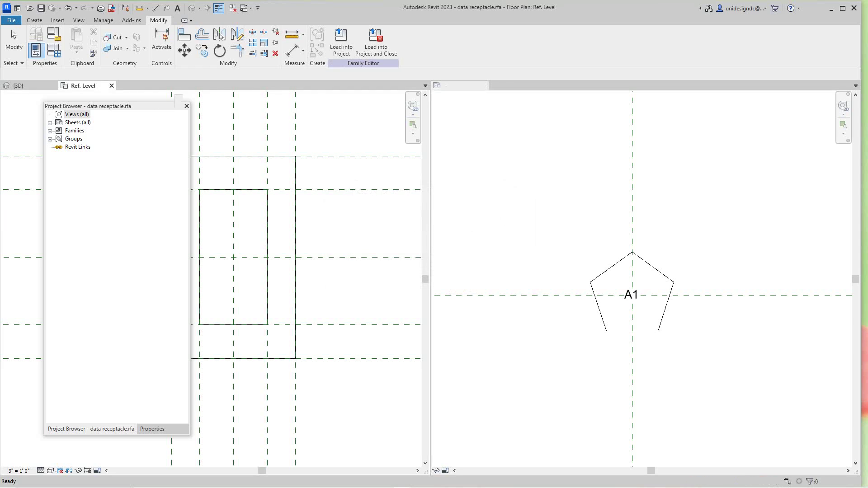
{"action": "middle_click_drag", "start_coordinate": [336, 249], "coordinate": [331, 254]}
{"action": "scroll", "coordinate": [330, 254], "scroll_direction": "down", "scroll_amount": 2}
{"action": "scroll", "coordinate": [330, 254], "scroll_direction": "up", "scroll_amount": 2}
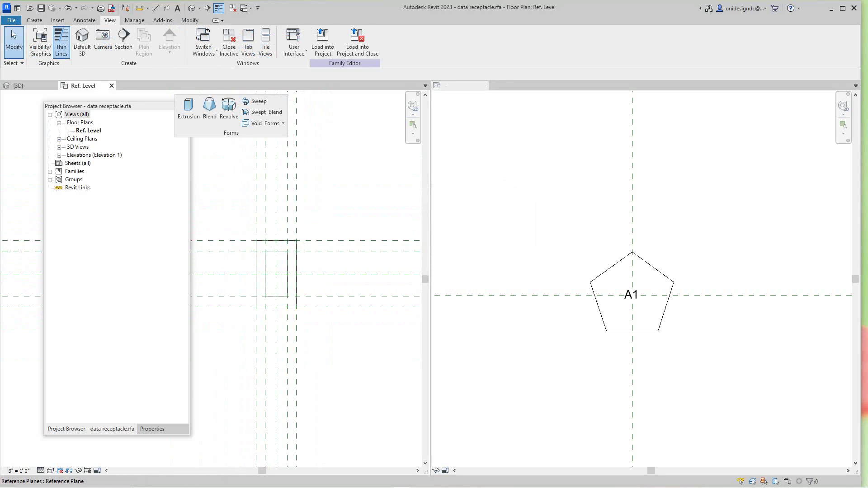
{"action": "left_click", "coordinate": [542, 230]}
{"action": "scroll", "coordinate": [540, 224], "scroll_direction": "down", "scroll_amount": 1}
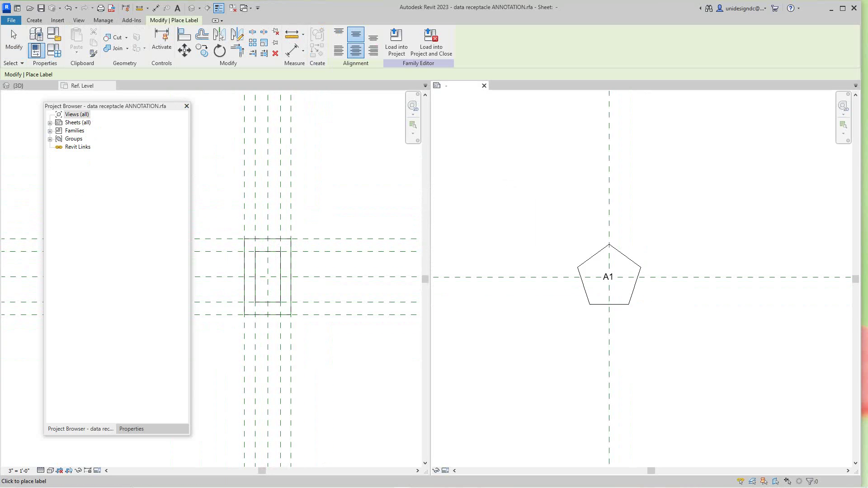
{"action": "scroll", "coordinate": [528, 248], "scroll_direction": "up", "scroll_amount": 1}
{"action": "scroll", "coordinate": [350, 248], "scroll_direction": "down", "scroll_amount": 1}
{"action": "scroll", "coordinate": [342, 256], "scroll_direction": "up", "scroll_amount": 1}
{"action": "left_click", "coordinate": [342, 256]}
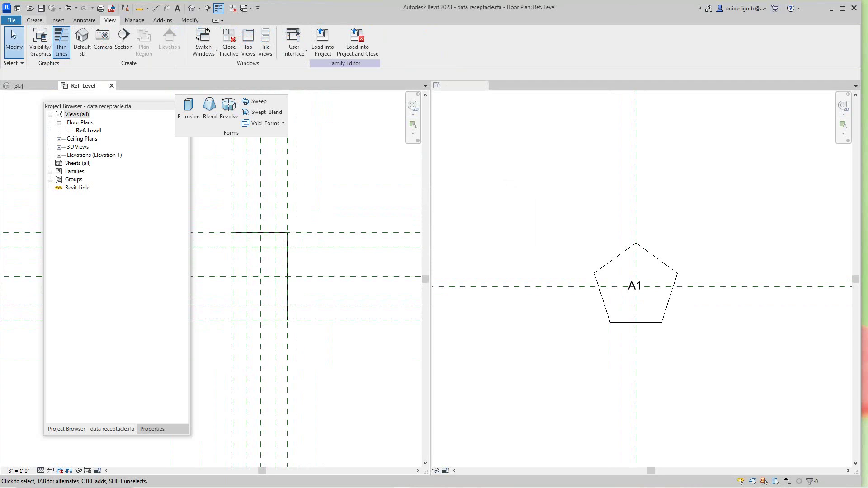
{"action": "left_click", "coordinate": [57, 20]}
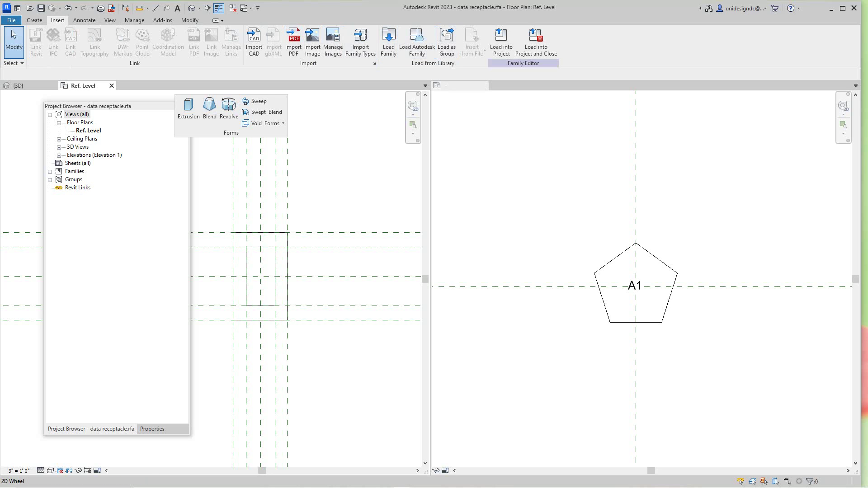
{"action": "scroll", "coordinate": [497, 195], "scroll_direction": "down", "scroll_amount": 2}
{"action": "scroll", "coordinate": [499, 199], "scroll_direction": "up", "scroll_amount": 1}
- Examine the TAG parameter's type and grouping options in the annotation family's Family Types and Parameter Properties
{"action": "left_click", "coordinate": [533, 215]}
{"action": "scroll", "coordinate": [547, 222], "scroll_direction": "down", "scroll_amount": 2}
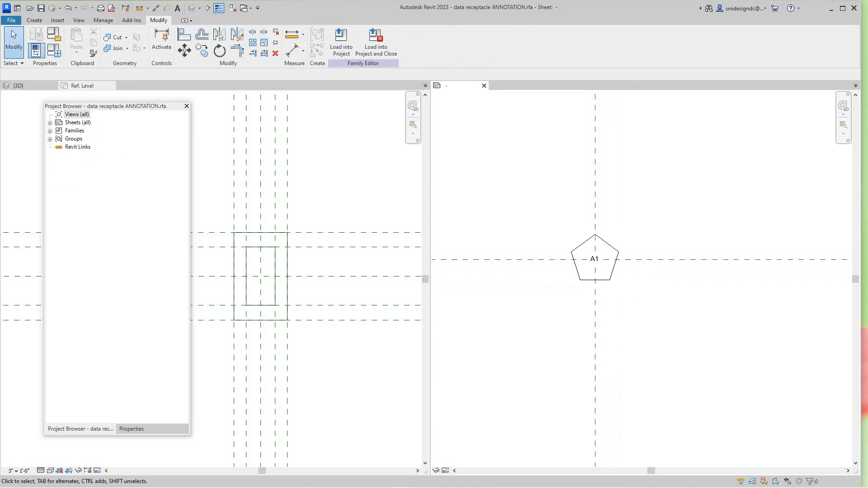
{"action": "scroll", "coordinate": [552, 232], "scroll_direction": "up", "scroll_amount": 3}
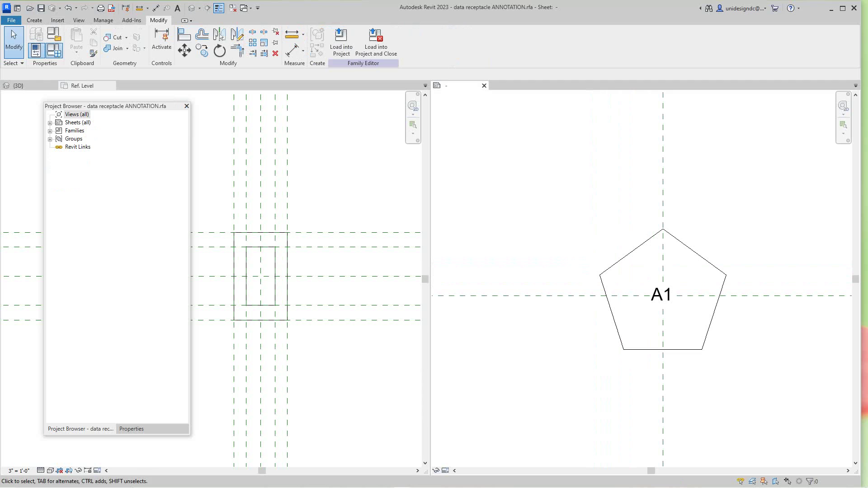
{"action": "left_click", "coordinate": [54, 50]}
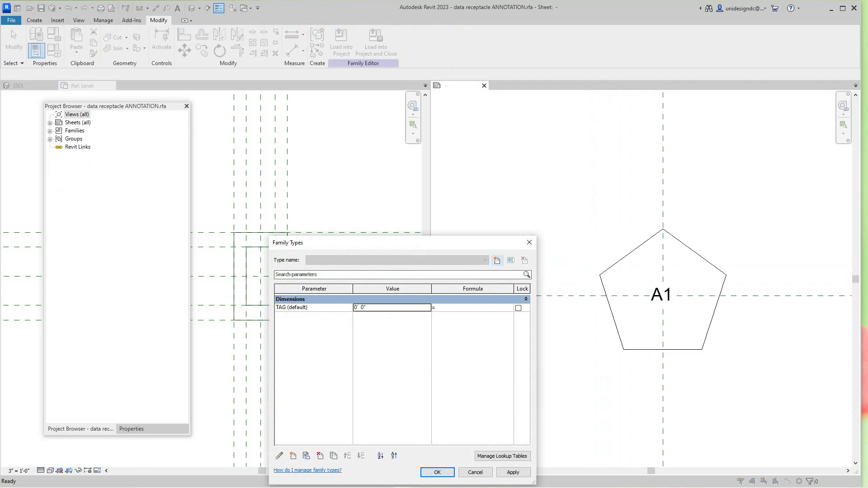
{"action": "left_click_drag", "start_coordinate": [406, 247], "coordinate": [362, 130]}
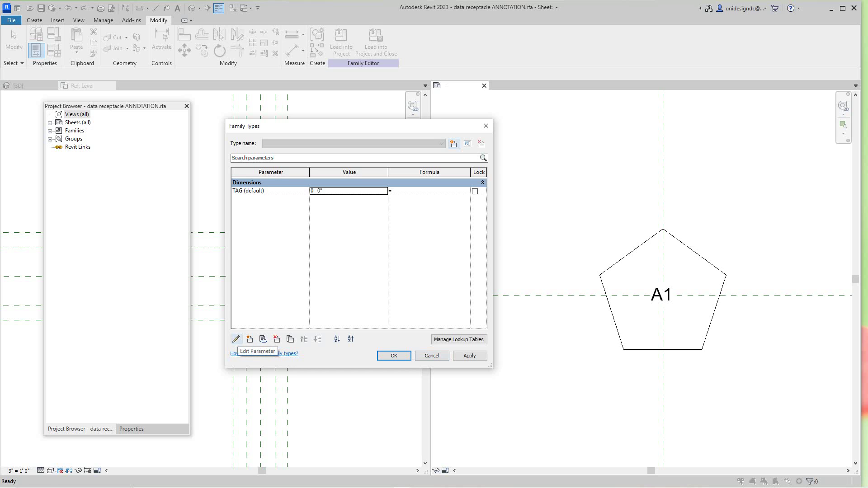
{"action": "left_click", "coordinate": [236, 339]}
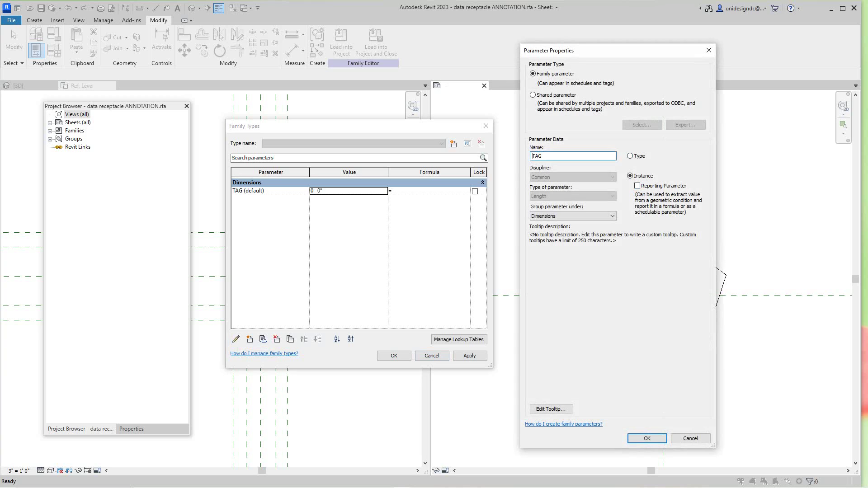
{"action": "left_click", "coordinate": [592, 216]}
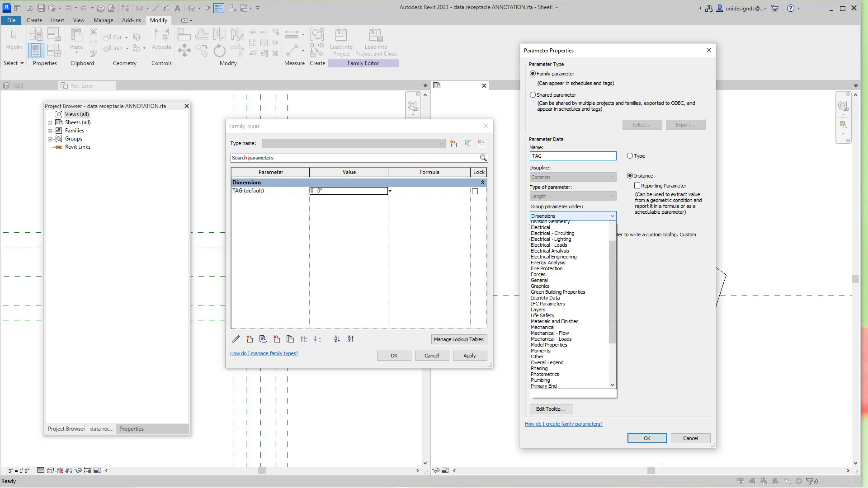
{"action": "left_click", "coordinate": [592, 216]}
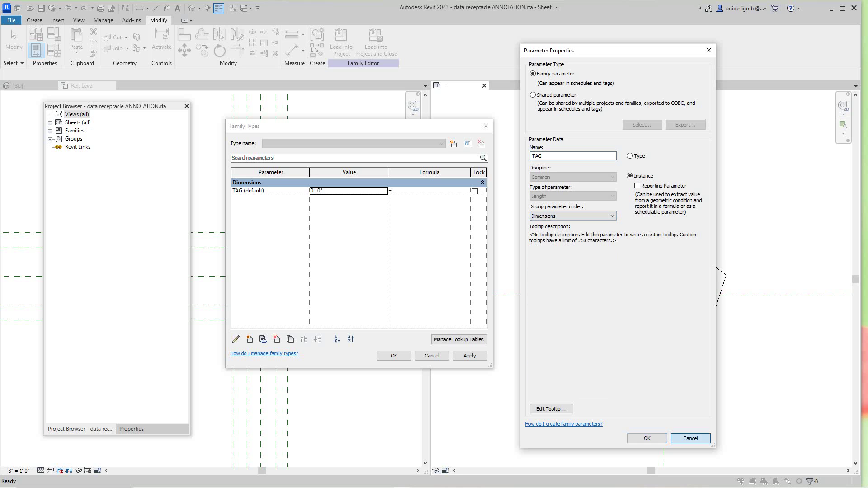
{"action": "key", "text": "Return"}
{"action": "left_click", "coordinate": [470, 355]}
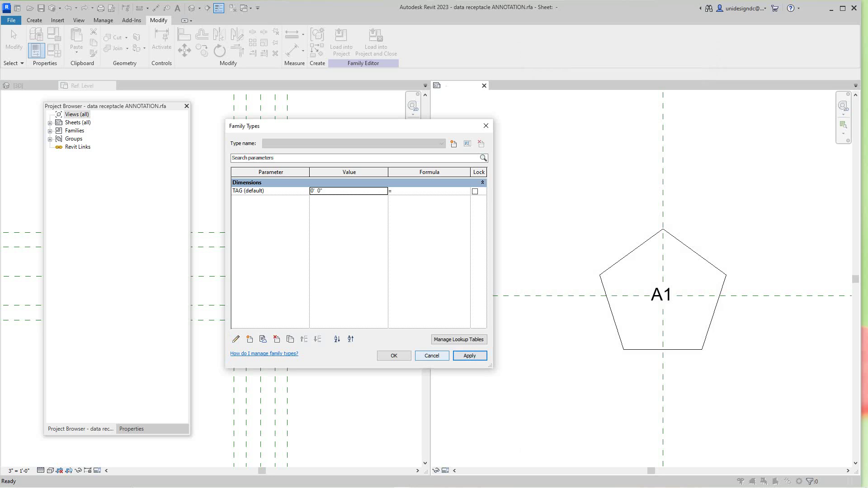
{"action": "left_click", "coordinate": [432, 355]}
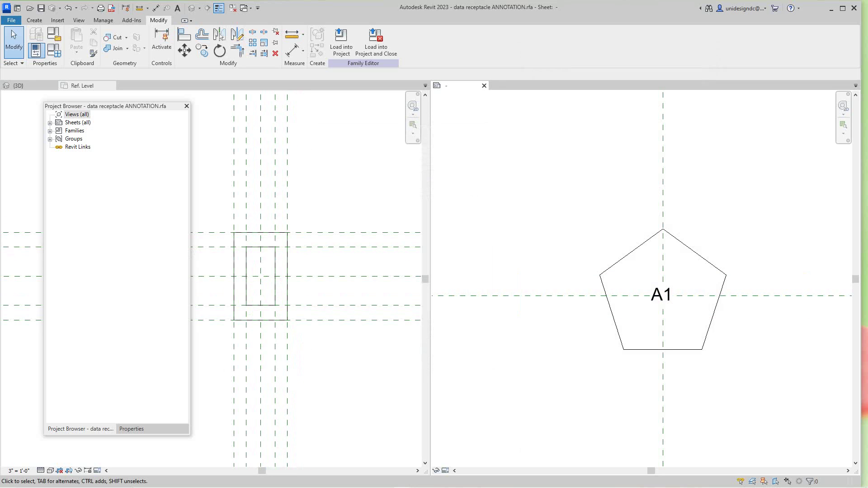
- Undo the annotation family's edits, including the pentagon and label, back to the original template with its note
{"action": "scroll", "coordinate": [561, 176], "scroll_direction": "down", "scroll_amount": 4}
{"action": "scroll", "coordinate": [561, 177], "scroll_direction": "up", "scroll_amount": 3}
{"action": "middle_click_drag", "start_coordinate": [649, 280], "coordinate": [627, 289]}
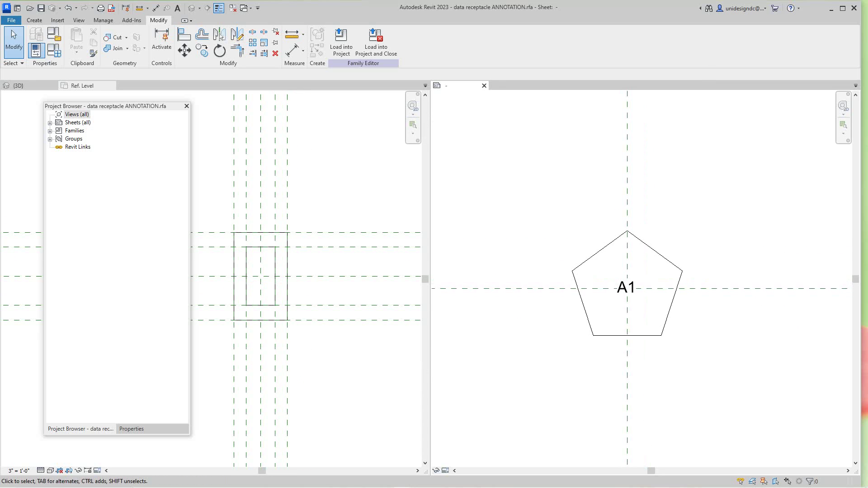
{"action": "left_click", "coordinate": [68, 8]}
{"action": "left_click", "coordinate": [68, 8]}
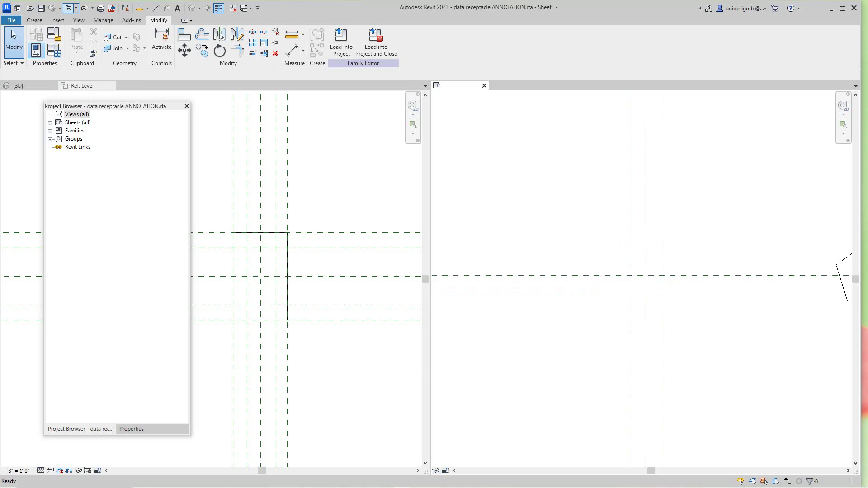
{"action": "left_click", "coordinate": [69, 8]}
{"action": "left_click", "coordinate": [68, 8]}
- Delete the template's instruction note from the annotation family sheet
{"action": "scroll", "coordinate": [619, 294], "scroll_direction": "down", "scroll_amount": 5}
{"action": "middle_click_drag", "start_coordinate": [643, 345], "coordinate": [459, 384]}
{"action": "scroll", "coordinate": [473, 314], "scroll_direction": "up", "scroll_amount": 3}
{"action": "left_click", "coordinate": [579, 160]}
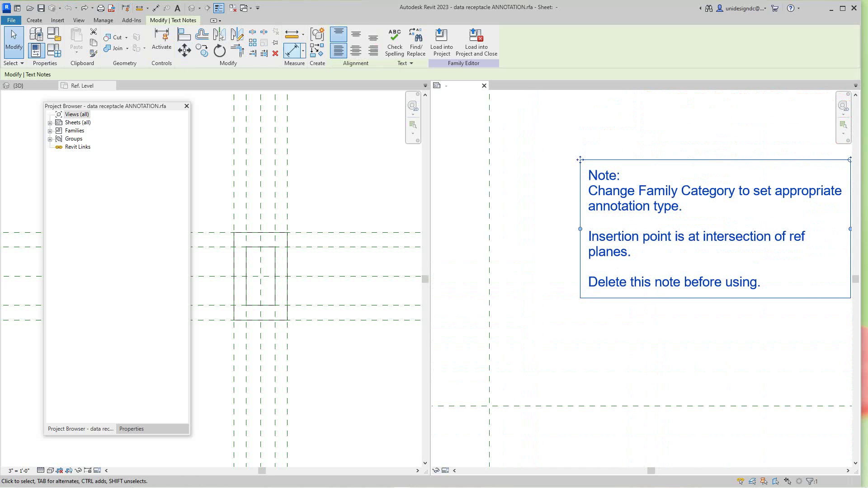
{"action": "left_click", "coordinate": [275, 54]}
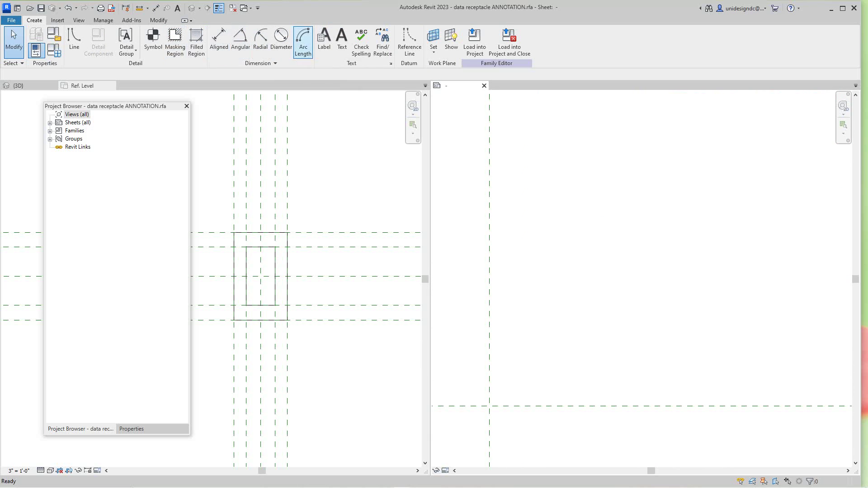
- Draw a five-sided inscribed polygon centred on the reference plane intersection, with a radius of about 1 1/4" and its apex pointing up
{"action": "left_click", "coordinate": [74, 41]}
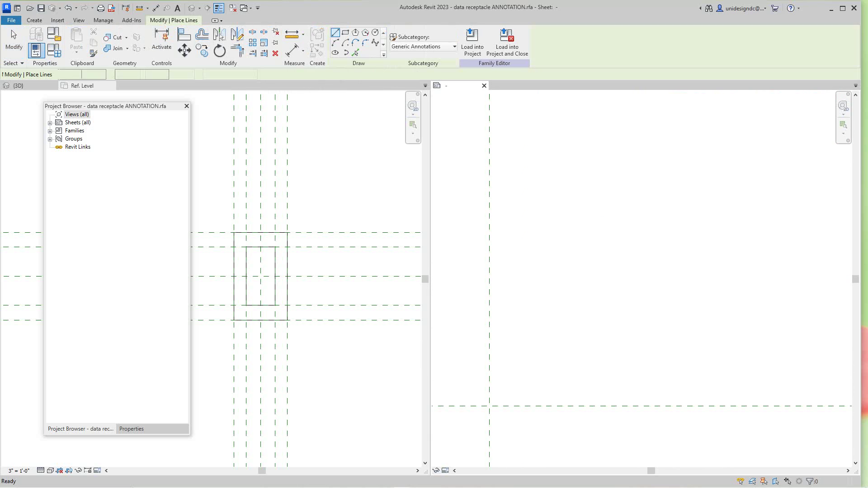
{"action": "left_click", "coordinate": [355, 32]}
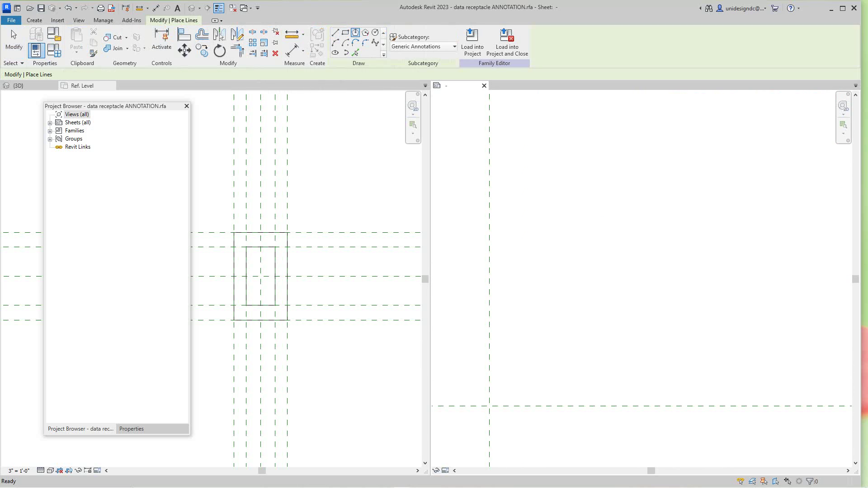
{"action": "left_click", "coordinate": [489, 406]}
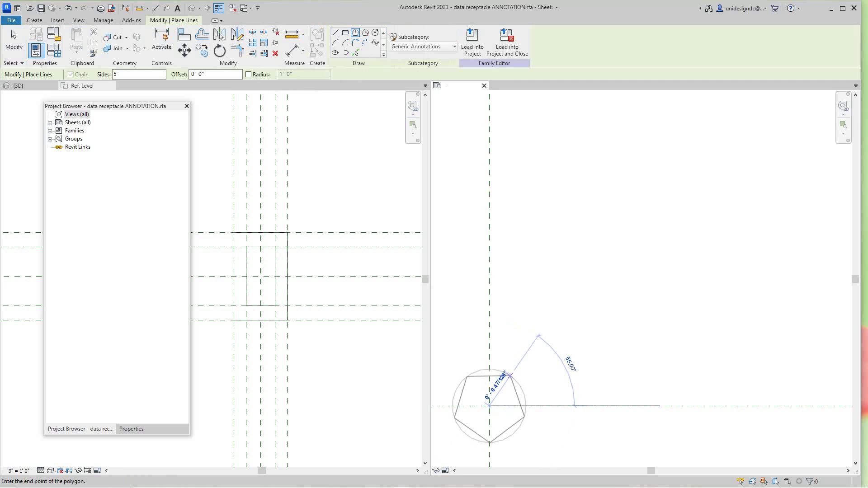
{"action": "scroll", "coordinate": [533, 343], "scroll_direction": "down", "scroll_amount": 2}
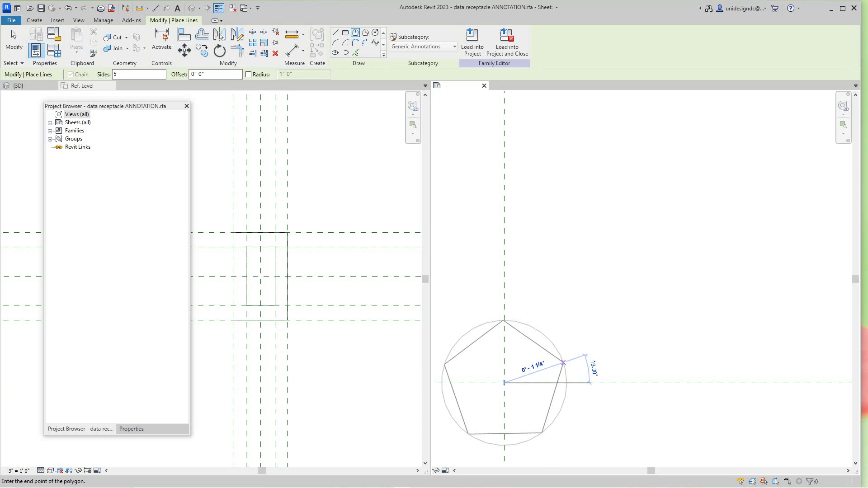
{"action": "left_click", "coordinate": [564, 363]}
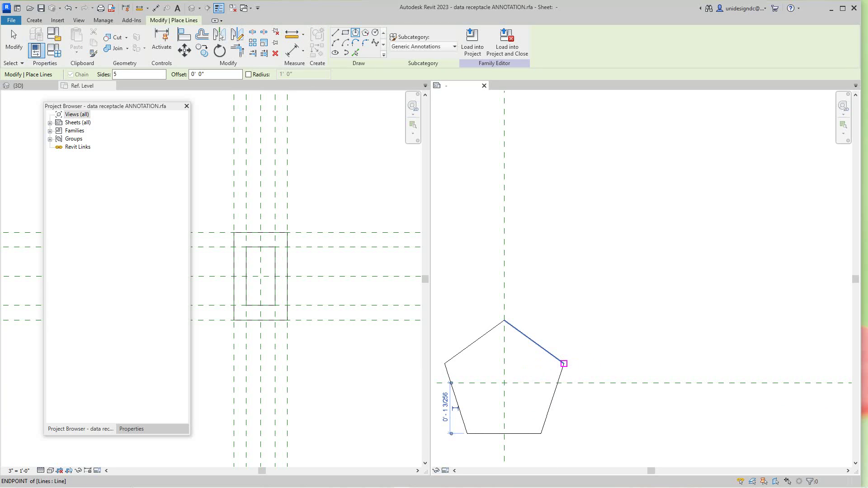
- Undo the last polygon drawn on the annotation family sheet
{"action": "scroll", "coordinate": [565, 356], "scroll_direction": "down", "scroll_amount": 1}
{"action": "middle_click_drag", "start_coordinate": [565, 357], "coordinate": [611, 300]}
{"action": "scroll", "coordinate": [548, 297], "scroll_direction": "up", "scroll_amount": 1}
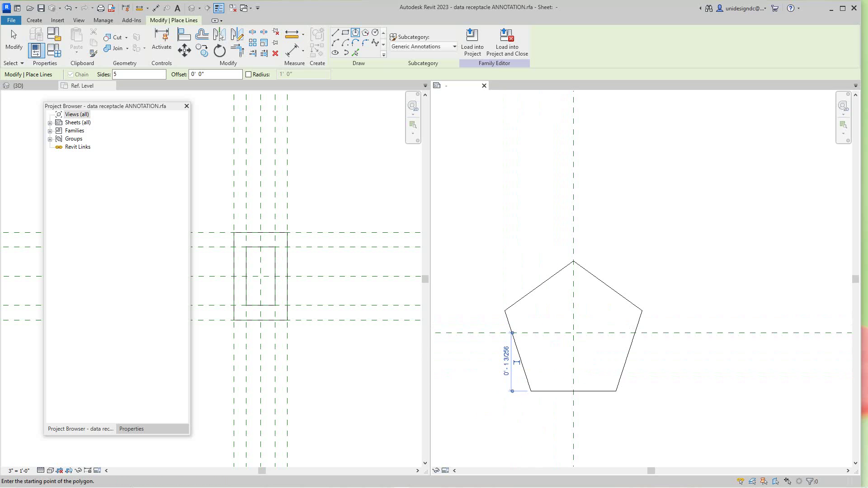
{"action": "right_click", "coordinate": [529, 216]}
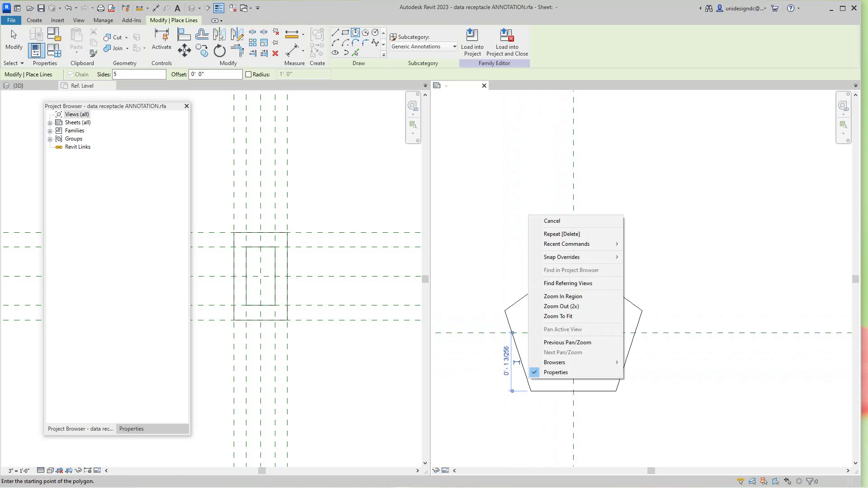
{"action": "key", "text": "Escape"}
{"action": "key", "text": "ctrl+z"}
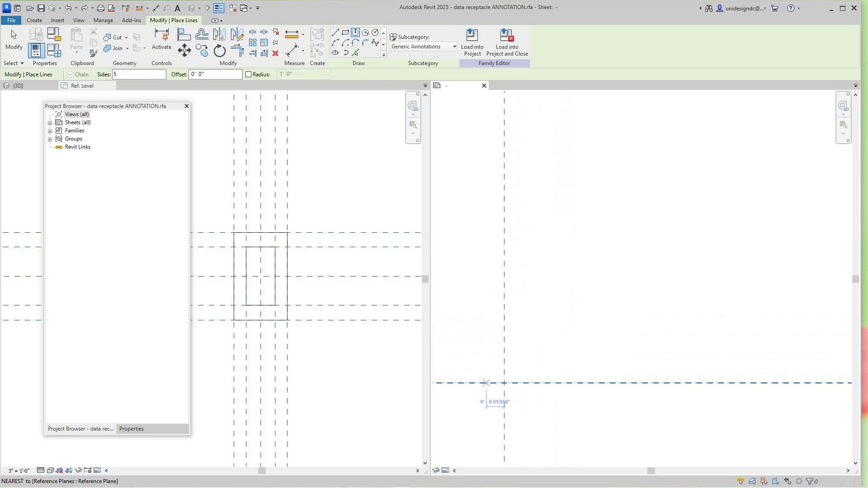
- Draw a five-sided inscribed polygon centred on the reference plane intersection, with a radius of 0.5" and its apex pointing up
{"action": "left_click", "coordinate": [501, 386]}
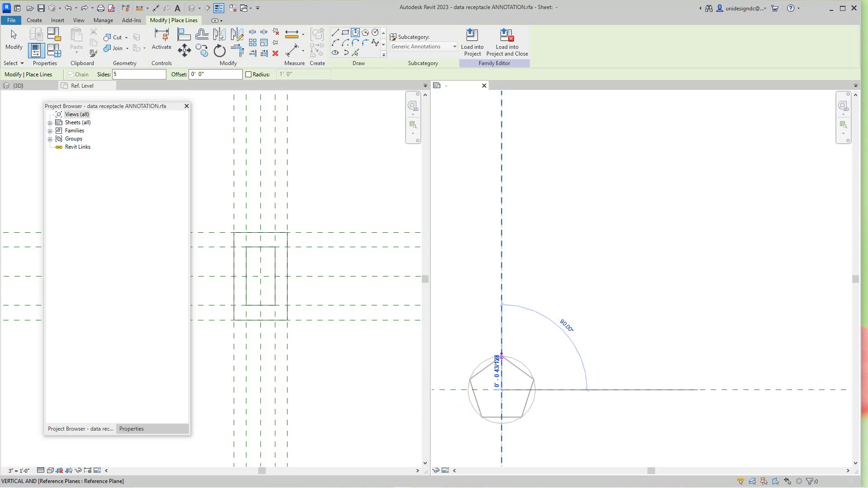
{"action": "type", "text": "."}
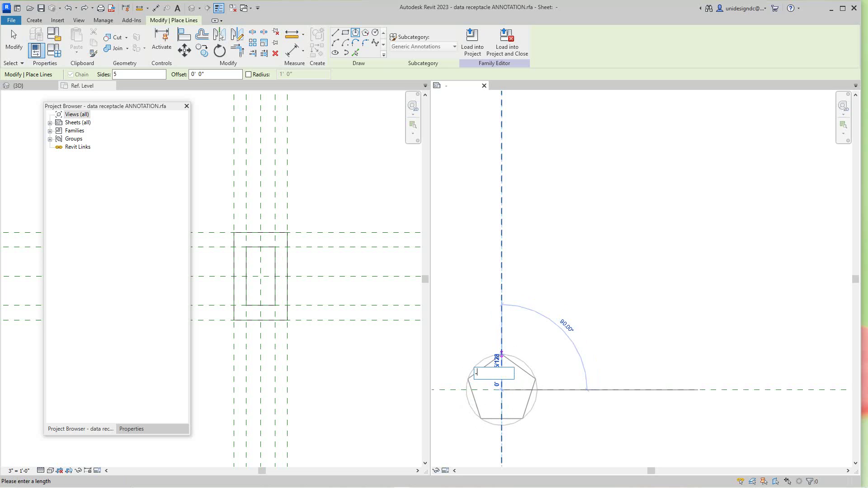
{"action": "type", "text": "5\""}
{"action": "key", "text": "Return"}
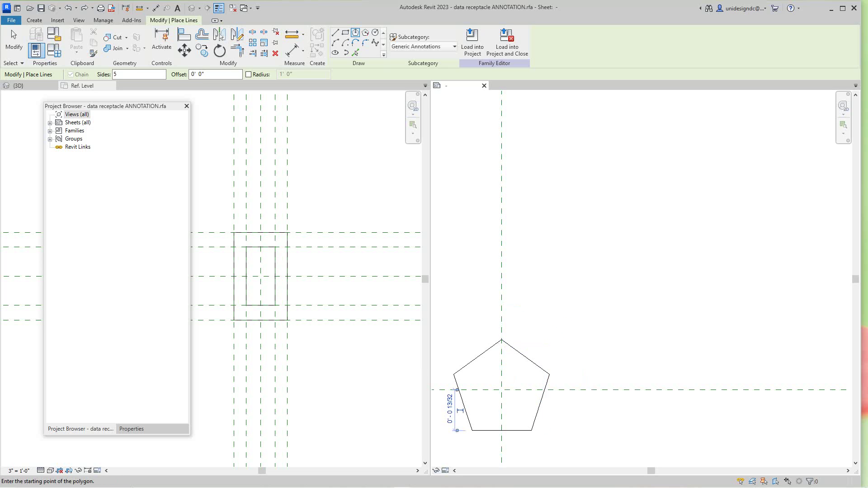
{"action": "right_click", "coordinate": [537, 320]}
{"action": "left_click", "coordinate": [553, 329]}
{"action": "scroll", "coordinate": [553, 331], "scroll_direction": "down", "scroll_amount": 3}
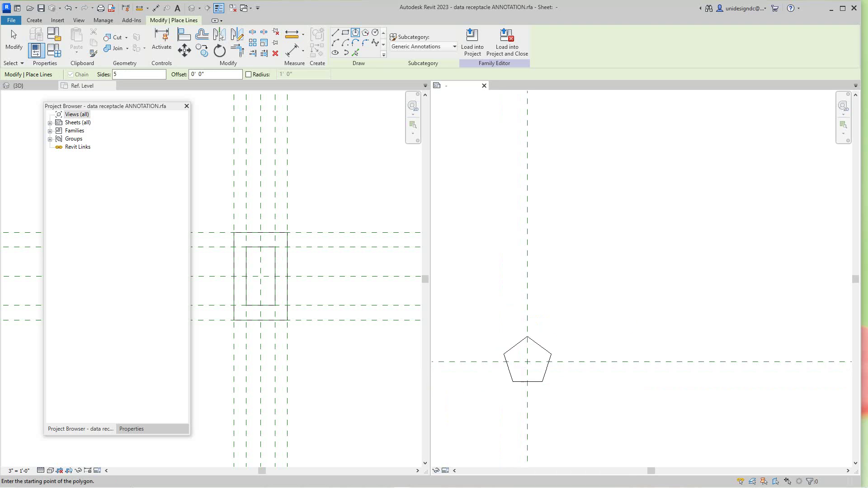
{"action": "scroll", "coordinate": [522, 373], "scroll_direction": "up", "scroll_amount": 1}
{"action": "middle_click_drag", "start_coordinate": [519, 375], "coordinate": [529, 289]}
{"action": "scroll", "coordinate": [546, 330], "scroll_direction": "up", "scroll_amount": 2}
{"action": "scroll", "coordinate": [519, 337], "scroll_direction": "down", "scroll_amount": 1}
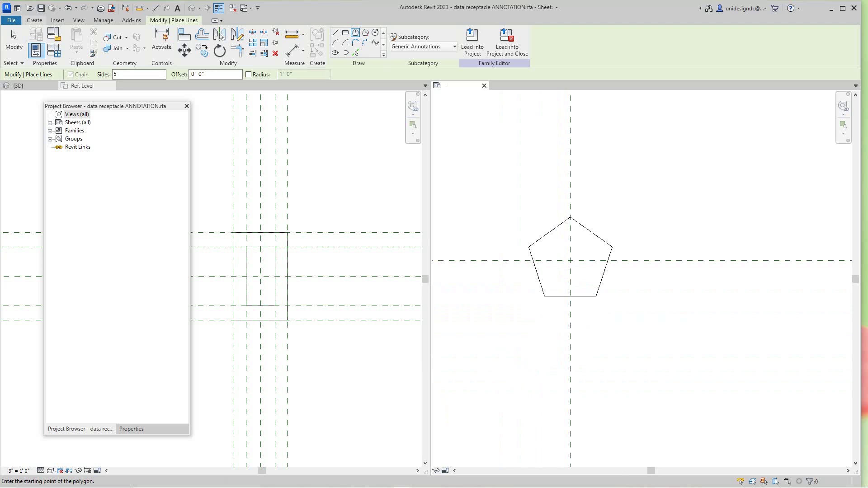
- Start a label at the pentagon's centre and create a family parameter named TAG for it, as an instance parameter of type Text
{"action": "left_click", "coordinate": [35, 20]}
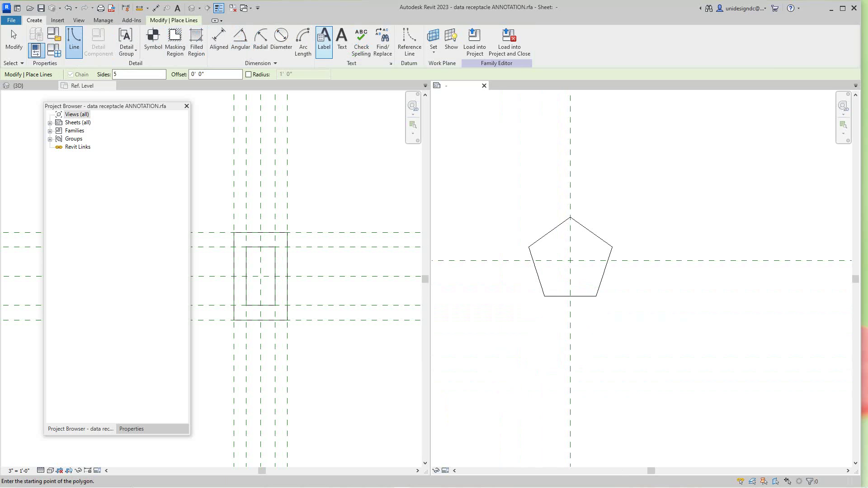
{"action": "left_click", "coordinate": [324, 40]}
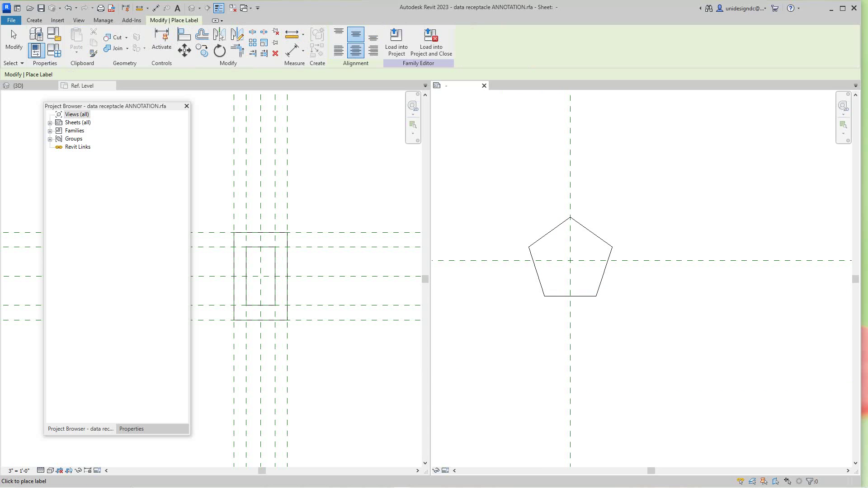
{"action": "left_click", "coordinate": [570, 260]}
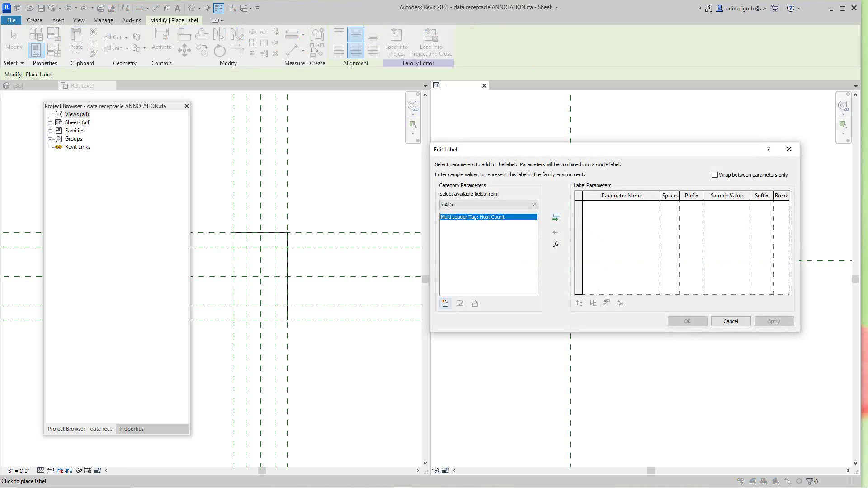
{"action": "left_click", "coordinate": [444, 303]}
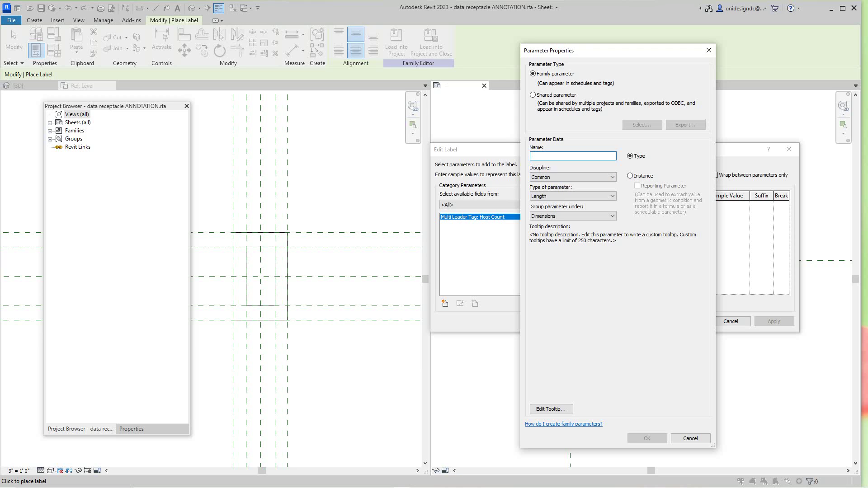
{"action": "type", "text": "TAG"}
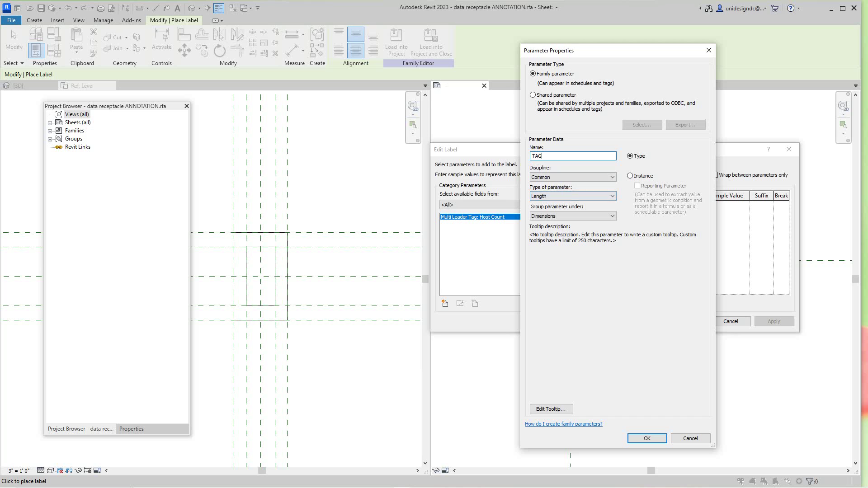
{"action": "left_click", "coordinate": [572, 195]}
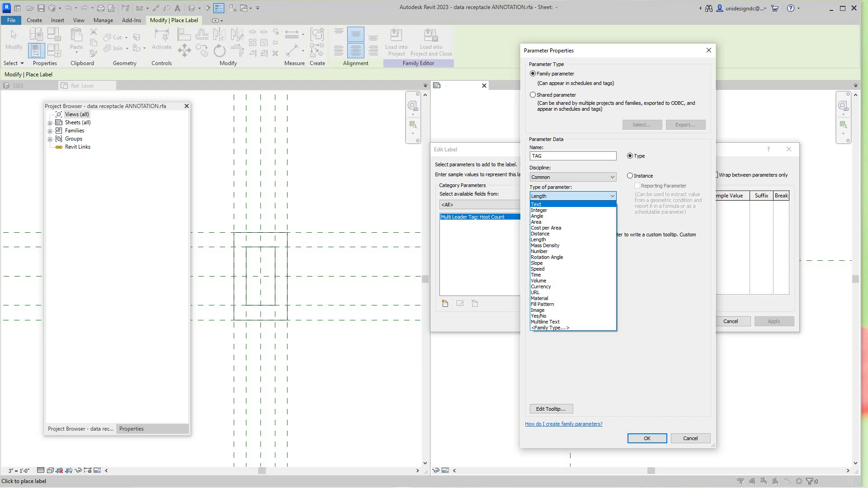
{"action": "left_click", "coordinate": [542, 204]}
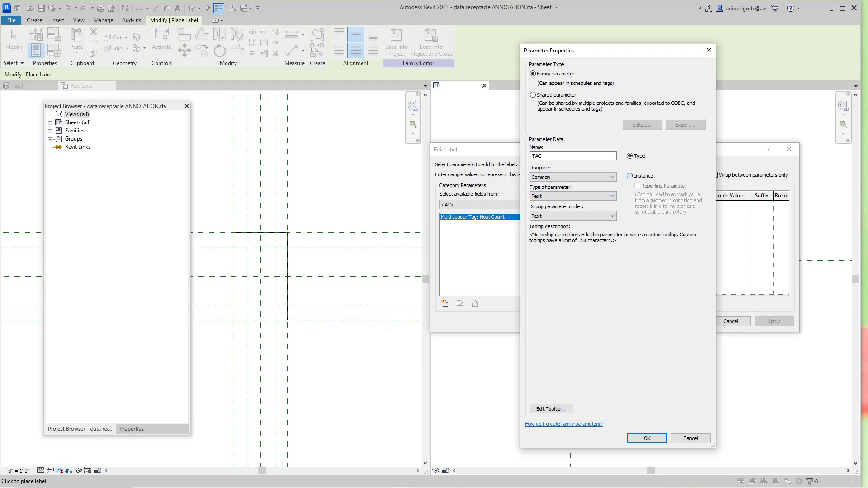
{"action": "left_click", "coordinate": [629, 176]}
{"action": "left_click", "coordinate": [647, 438]}
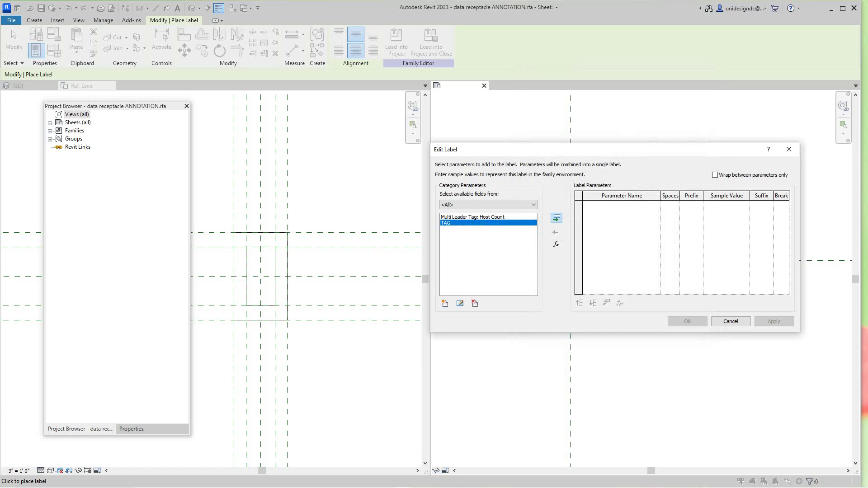
- Add the TAG parameter to the label with the sample value A1 and place the label
{"action": "left_click", "coordinate": [556, 218]}
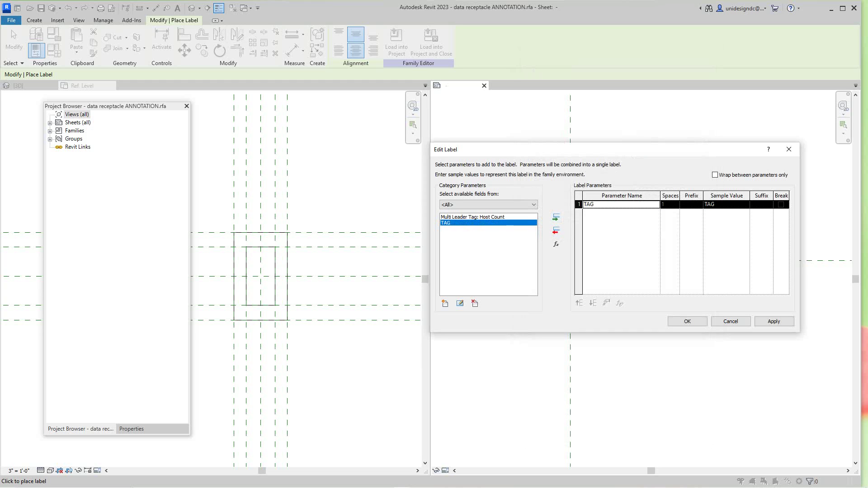
{"action": "left_click", "coordinate": [723, 205]}
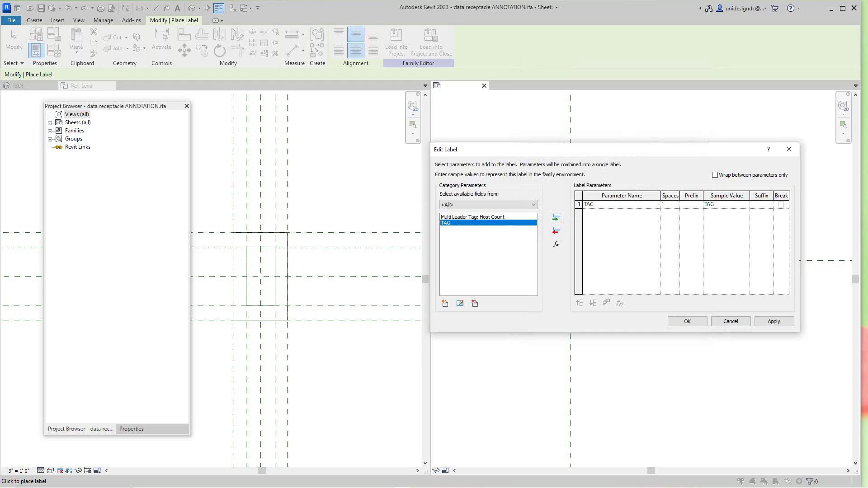
{"action": "double_click", "coordinate": [710, 205]}
{"action": "type", "text": "A1"}
{"action": "left_click", "coordinate": [774, 321]}
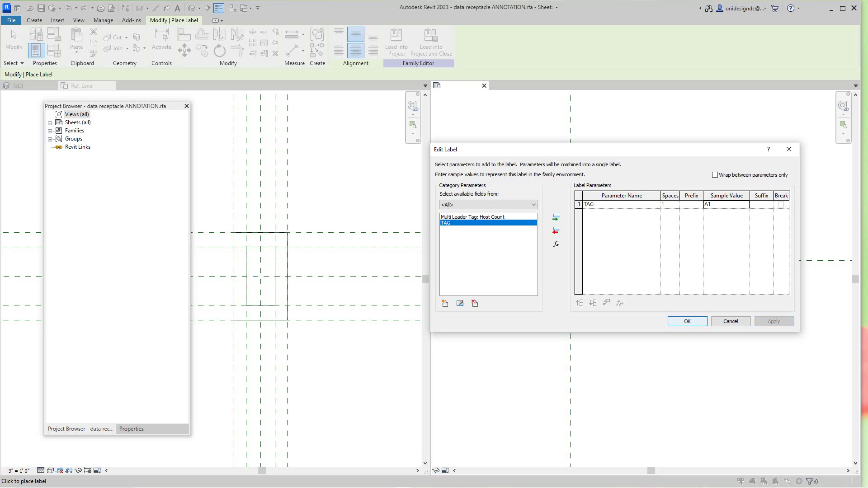
{"action": "key", "text": "Return"}
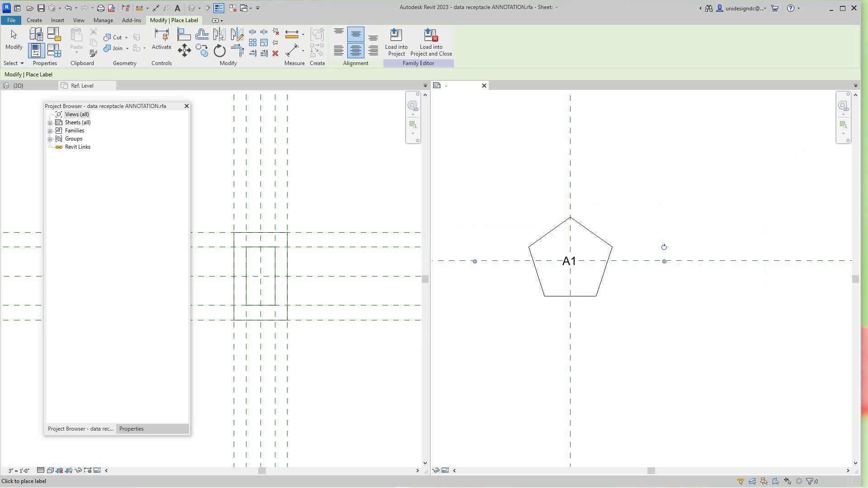
- Save the annotation family with its pentagon and label
{"action": "scroll", "coordinate": [584, 239], "scroll_direction": "up", "scroll_amount": 3}
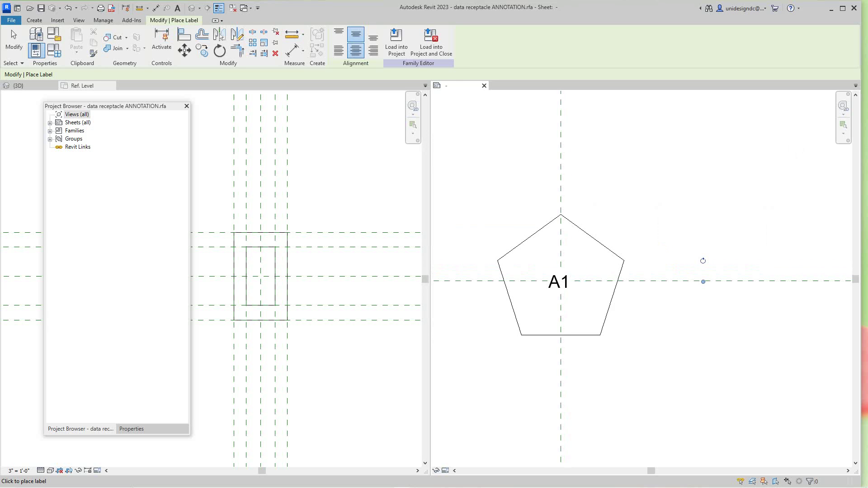
{"action": "scroll", "coordinate": [725, 255], "scroll_direction": "down", "scroll_amount": 1}
{"action": "middle_click_drag", "start_coordinate": [724, 254], "coordinate": [812, 208]}
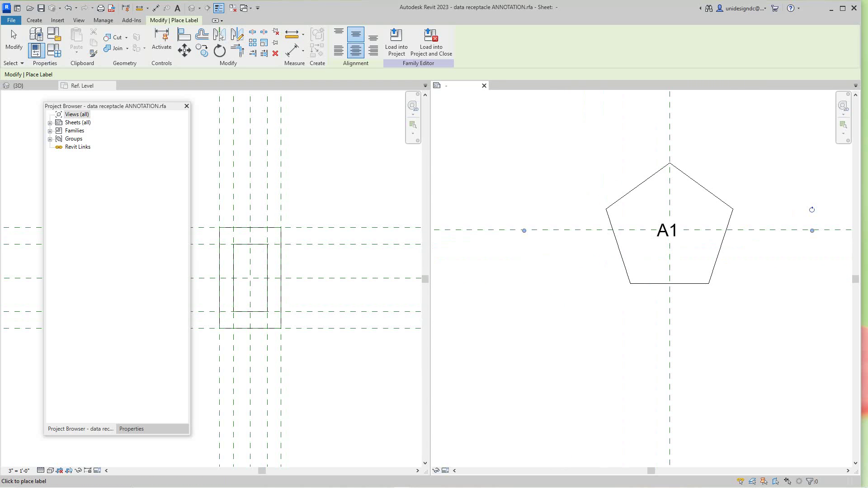
{"action": "scroll", "coordinate": [509, 281], "scroll_direction": "down", "scroll_amount": 3}
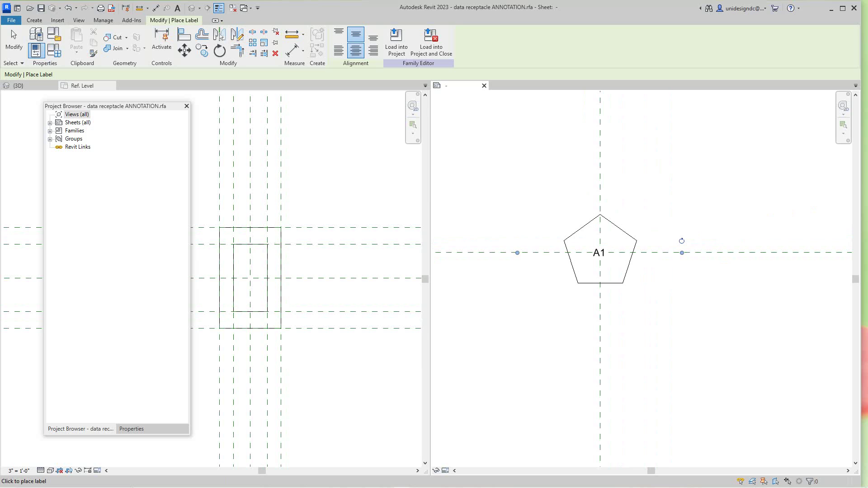
{"action": "left_click", "coordinate": [41, 9]}
{"action": "scroll", "coordinate": [654, 319], "scroll_direction": "down", "scroll_amount": 3}
{"action": "scroll", "coordinate": [278, 293], "scroll_direction": "down", "scroll_amount": 1}
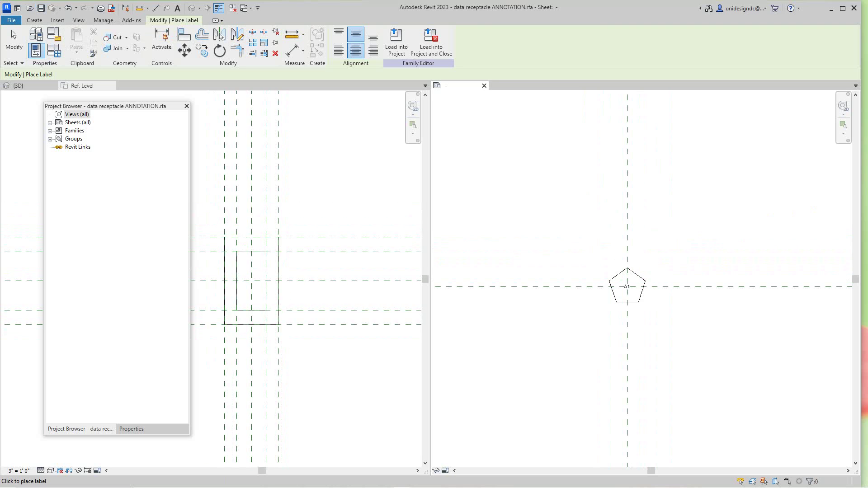
{"action": "scroll", "coordinate": [357, 305], "scroll_direction": "up", "scroll_amount": 1}
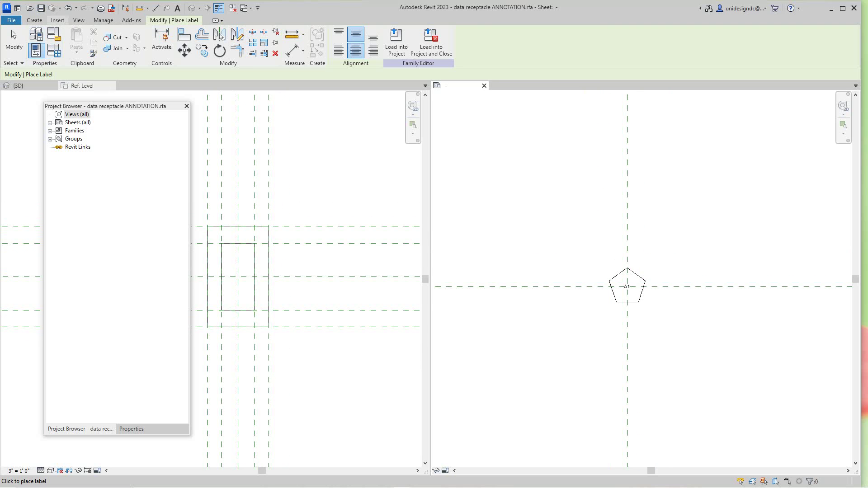
- Try to load the family file data receptacle ANNOTATION.rfa from the Desktop while the annotation family is active
{"action": "left_click", "coordinate": [58, 21]}
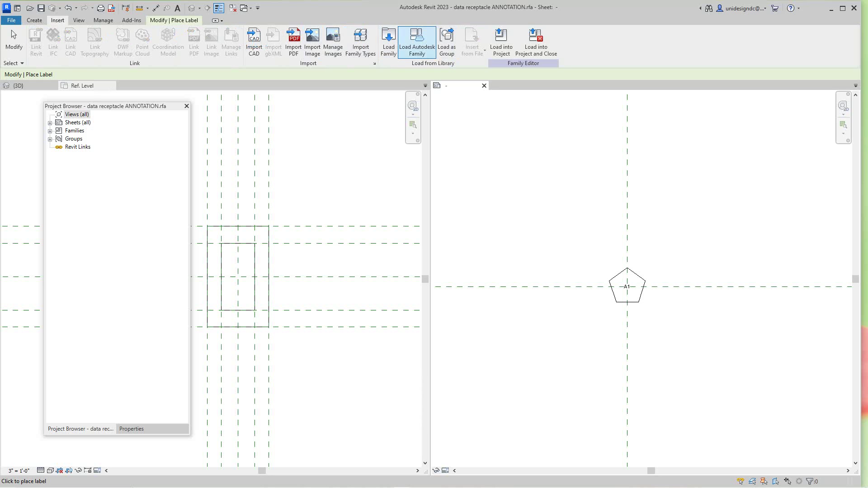
{"action": "left_click", "coordinate": [388, 42]}
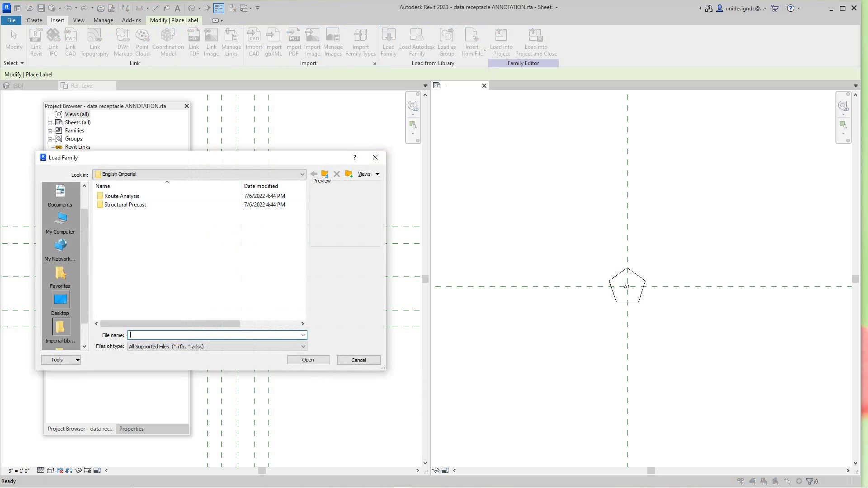
{"action": "left_click", "coordinate": [61, 300]}
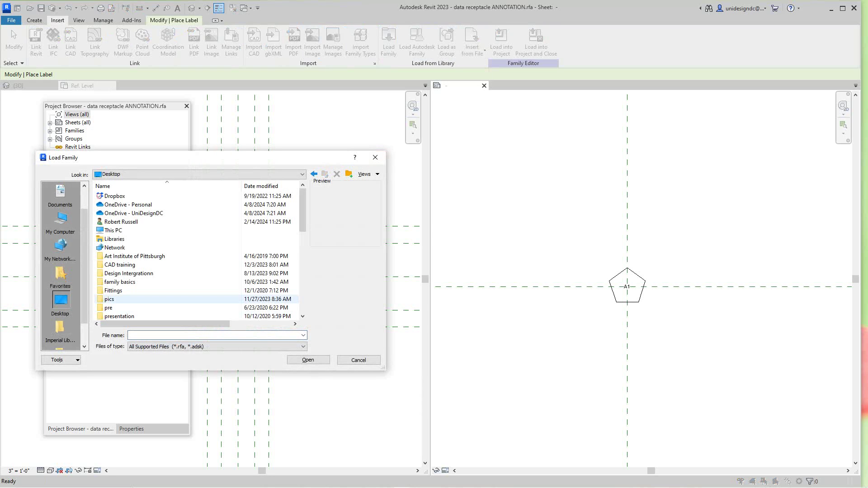
{"action": "scroll", "coordinate": [136, 282], "scroll_direction": "down", "scroll_amount": 5}
{"action": "scroll", "coordinate": [135, 282], "scroll_direction": "down", "scroll_amount": 4}
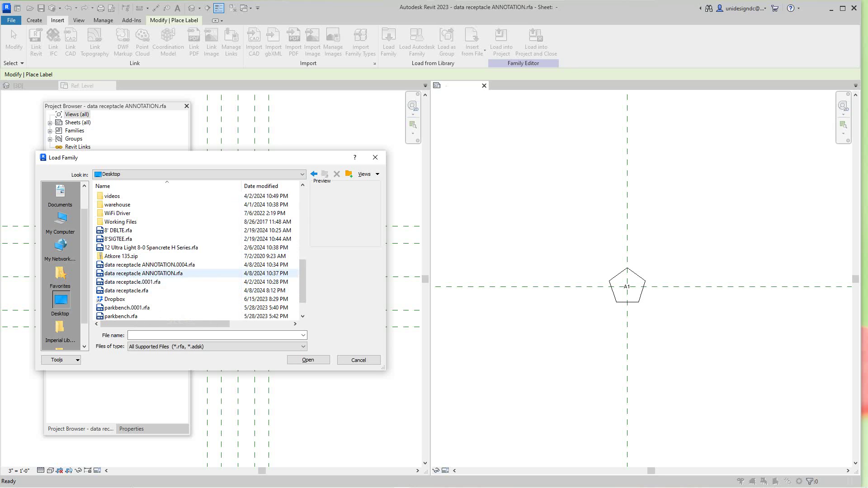
{"action": "left_click", "coordinate": [135, 273]}
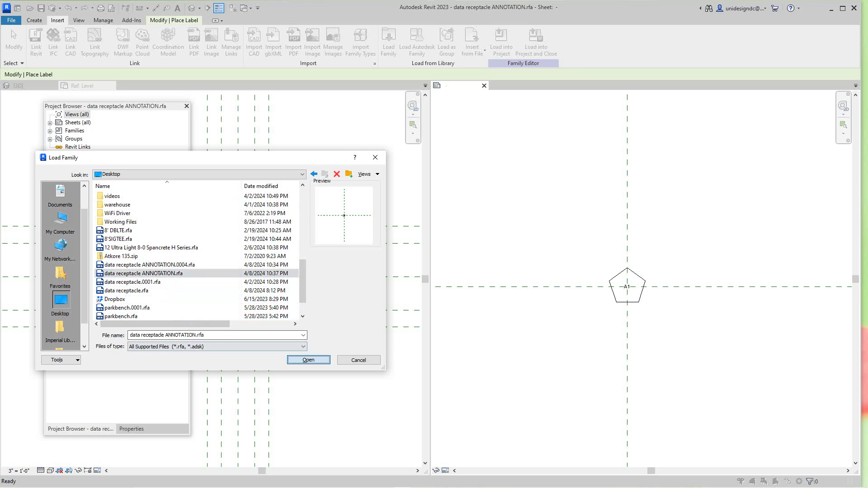
{"action": "left_click", "coordinate": [308, 360]}
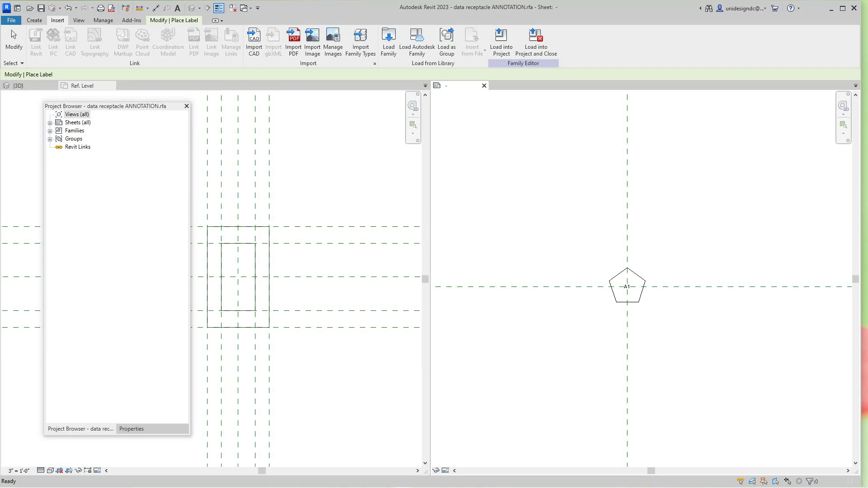
- Make the data receptacle family's Ref. Level floor plan the active view
{"action": "scroll", "coordinate": [271, 297], "scroll_direction": "up", "scroll_amount": 1}
{"action": "left_click", "coordinate": [271, 290]}
{"action": "scroll", "coordinate": [267, 281], "scroll_direction": "down", "scroll_amount": 4}
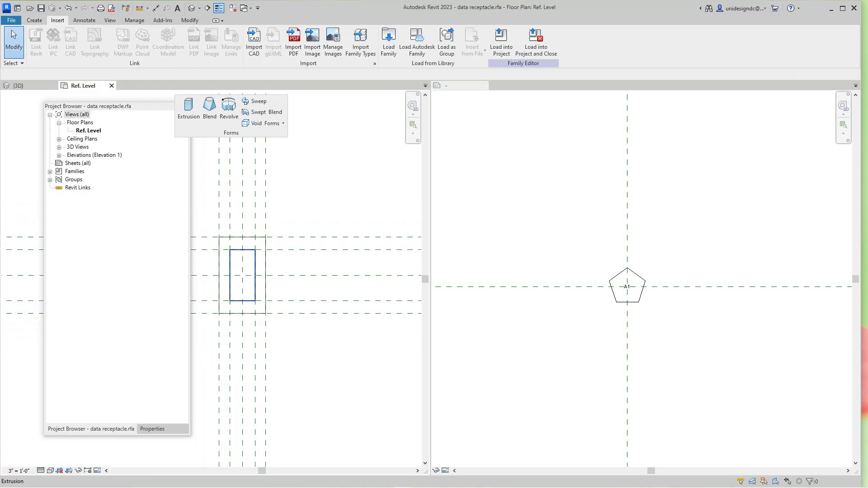
{"action": "scroll", "coordinate": [255, 279], "scroll_direction": "up", "scroll_amount": 1}
{"action": "left_click", "coordinate": [35, 20]}
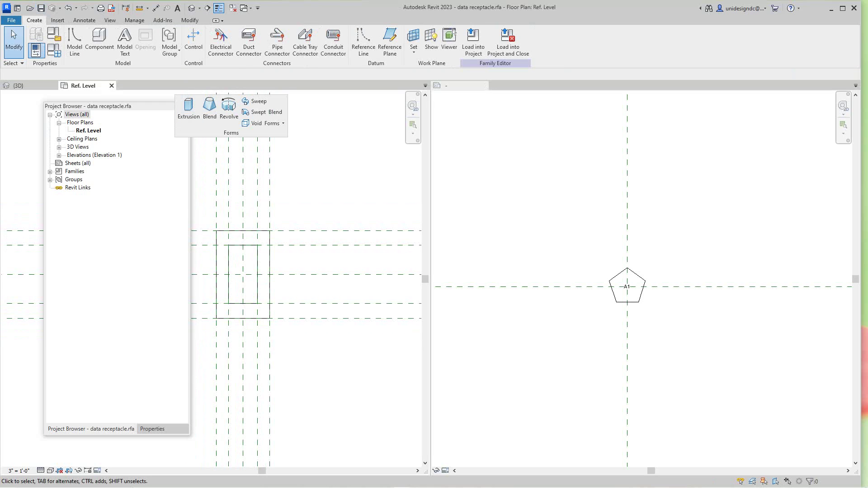
{"action": "left_click", "coordinate": [99, 41]}
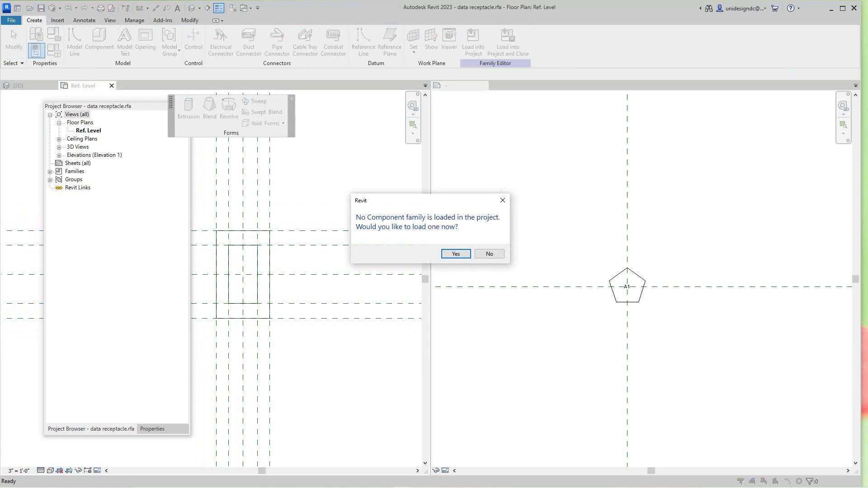
{"action": "left_click", "coordinate": [455, 253]}
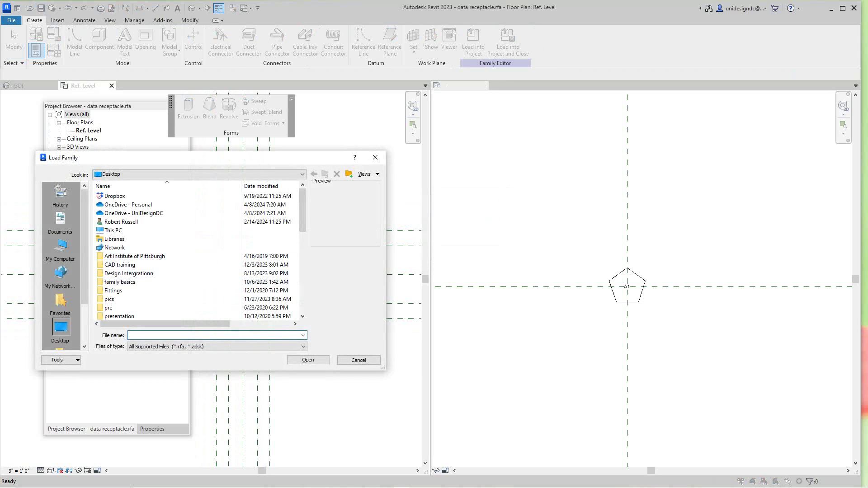
{"action": "left_click", "coordinate": [359, 360]}
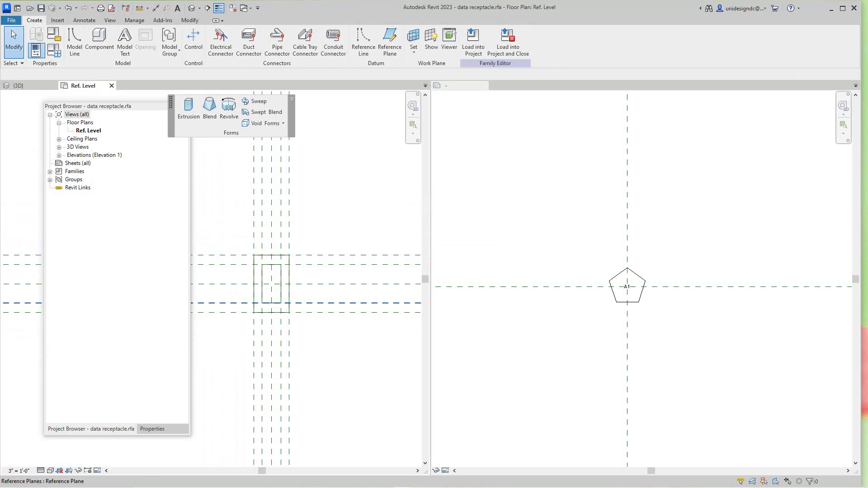
- Examine the receptacle outline in the Ref. Level plan and the labelled pentagon symbol in the annotation family sheet
{"action": "scroll", "coordinate": [651, 295], "scroll_direction": "up", "scroll_amount": 1}
{"action": "scroll", "coordinate": [329, 342], "scroll_direction": "up", "scroll_amount": 1}
{"action": "middle_click_drag", "start_coordinate": [330, 342], "coordinate": [272, 385]}
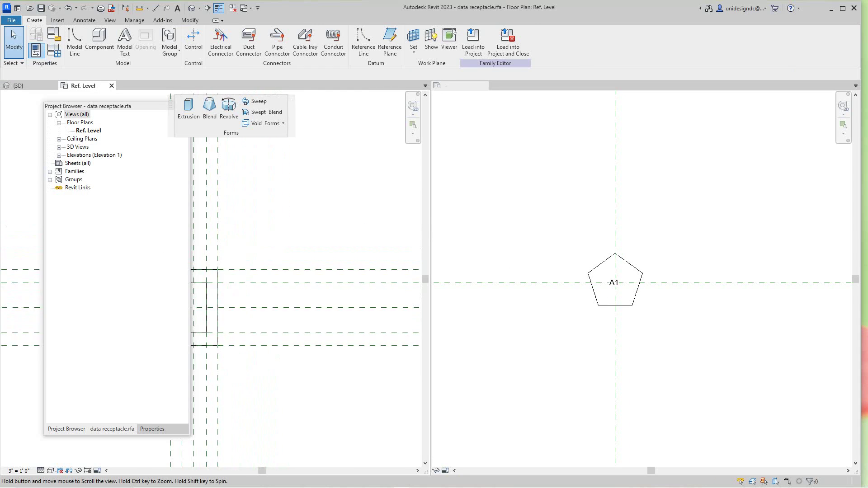
{"action": "scroll", "coordinate": [353, 342], "scroll_direction": "down", "scroll_amount": 1}
{"action": "scroll", "coordinate": [352, 342], "scroll_direction": "down", "scroll_amount": 1}
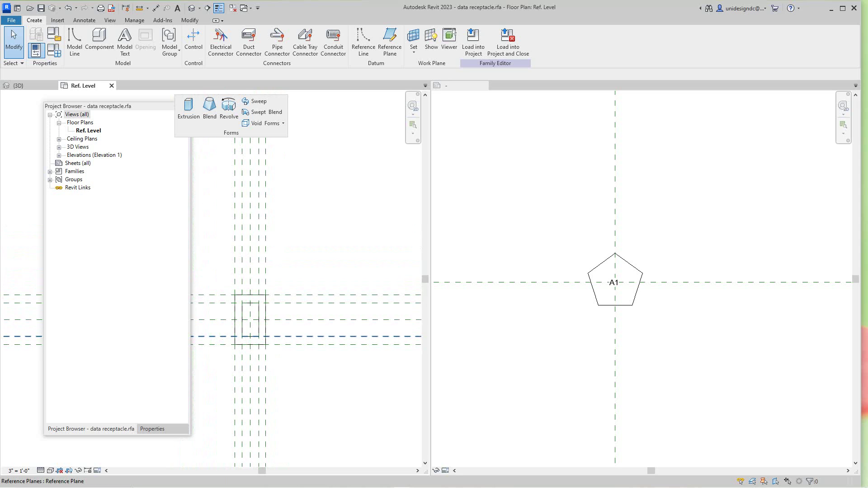
{"action": "scroll", "coordinate": [643, 276], "scroll_direction": "up", "scroll_amount": 2}
{"action": "scroll", "coordinate": [294, 371], "scroll_direction": "down", "scroll_amount": 1}
{"action": "middle_click_drag", "start_coordinate": [294, 373], "coordinate": [282, 311]}
{"action": "scroll", "coordinate": [278, 309], "scroll_direction": "up", "scroll_amount": 3}
{"action": "scroll", "coordinate": [279, 309], "scroll_direction": "down", "scroll_amount": 1}
{"action": "scroll", "coordinate": [537, 307], "scroll_direction": "up", "scroll_amount": 3}
{"action": "scroll", "coordinate": [537, 307], "scroll_direction": "down", "scroll_amount": 1}
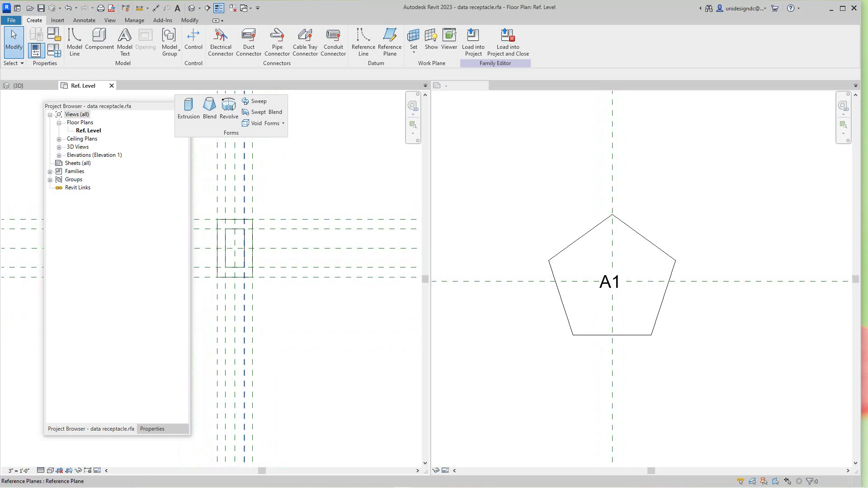
{"action": "scroll", "coordinate": [673, 288], "scroll_direction": "up", "scroll_amount": 3}
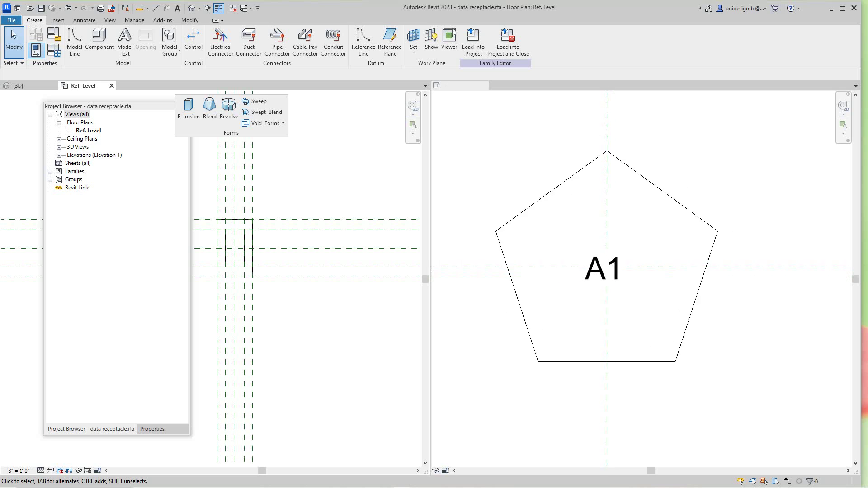